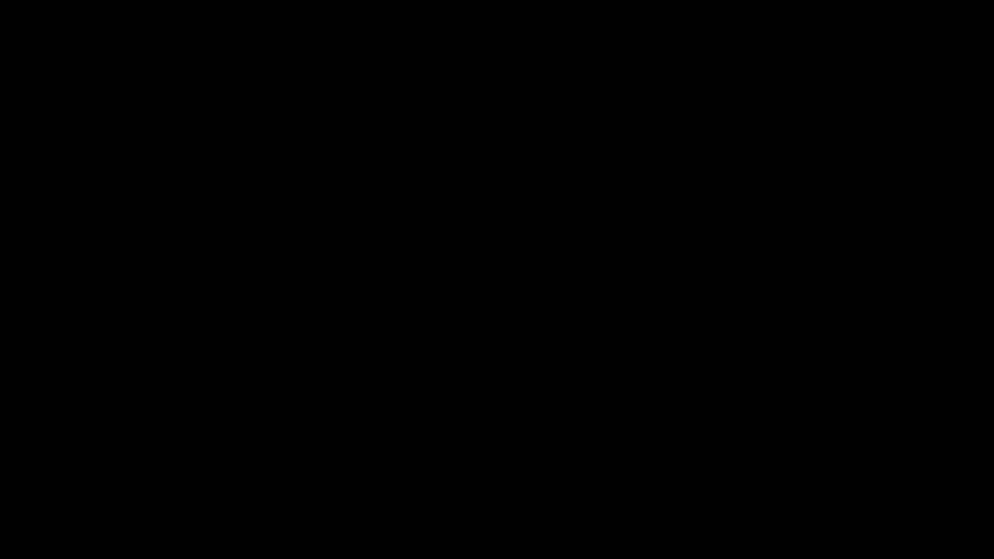
Leave pose mode and load metal-orange.jpg as the cube's image texture.
key(a)
key(ctrl+Tab)
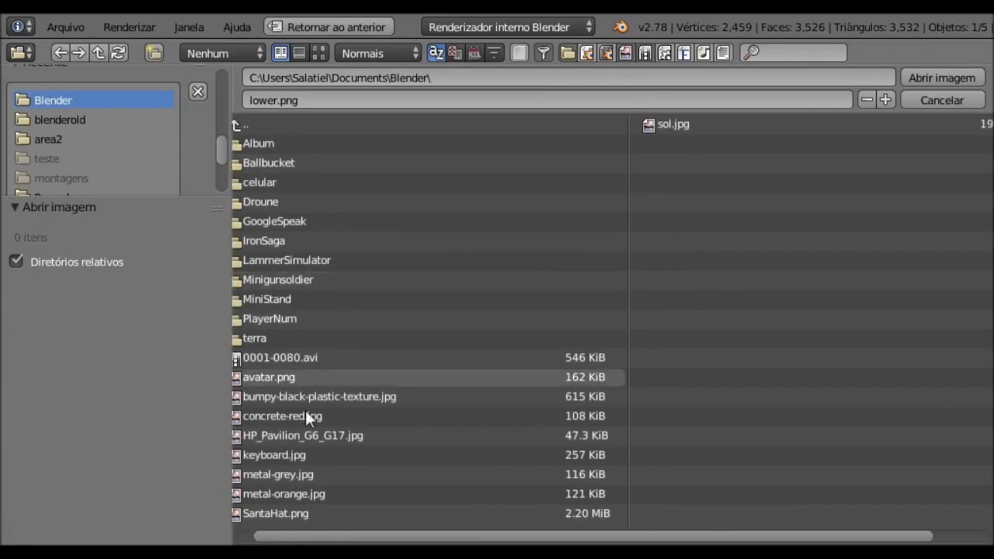
click(316, 415)
click(315, 494)
click(942, 78)
Unwrap the cube in Edit Mode using Cube Projection.
click(895, 311)
scroll(899, 319, down, 4)
click(875, 311)
key(Tab)
key(u)
click(466, 373)
scroll(410, 274, up, 5)
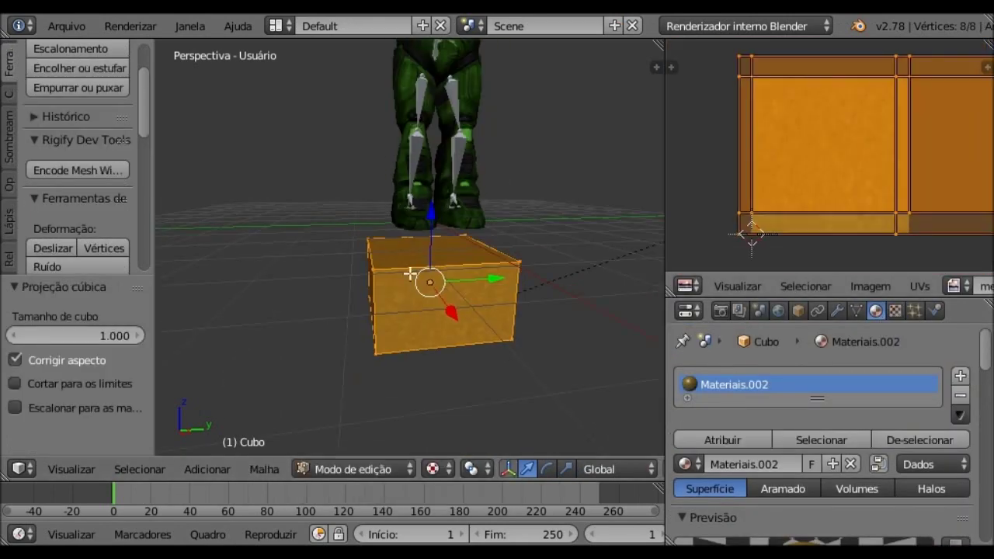
Reset the cube's UVs so the orange texture fills each face.
key(u)
click(233, 244)
key(u)
click(420, 444)
scroll(415, 313, up, 3)
scroll(808, 481, down, 5)
scroll(808, 474, up, 1)
Set the cube's Specular Intensity to 0.
click(722, 496)
text(0)
key(Return)
scroll(758, 466, down, 1)
scroll(808, 412, down, 3)
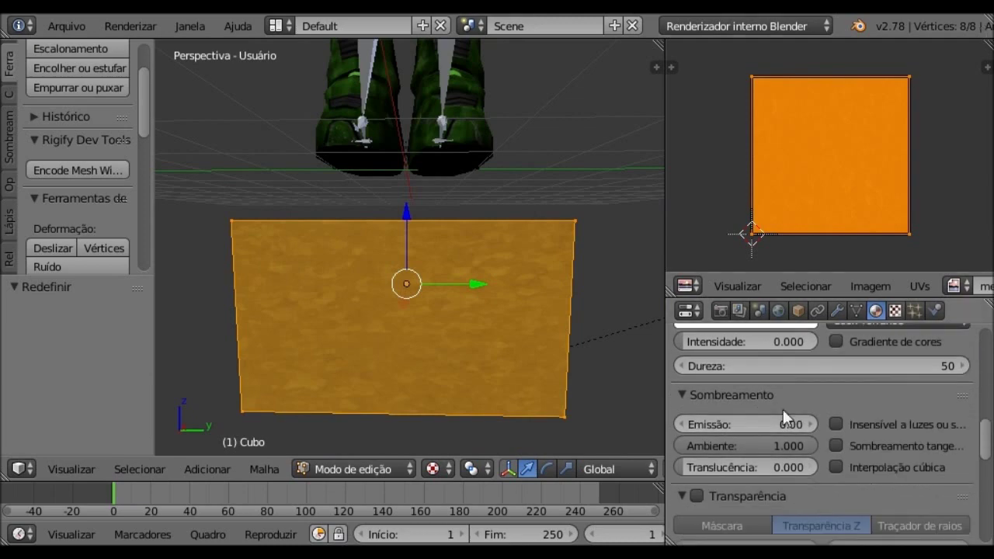
scroll(860, 350, down, 2)
Switch to camera view and make an F12 test render.
key(Tab)
key(KP_0)
key(shift+f)
click(419, 247)
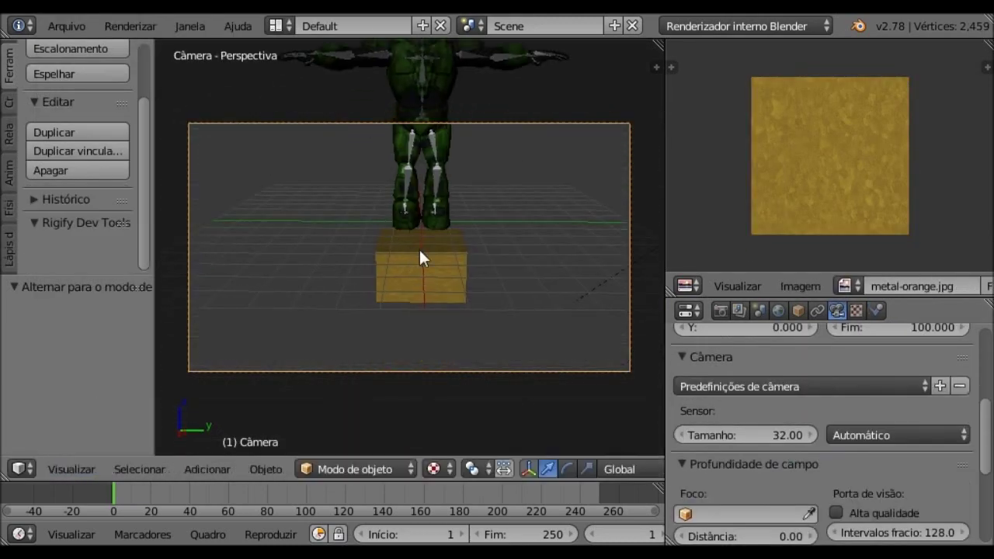
key(F12)
key(Escape)
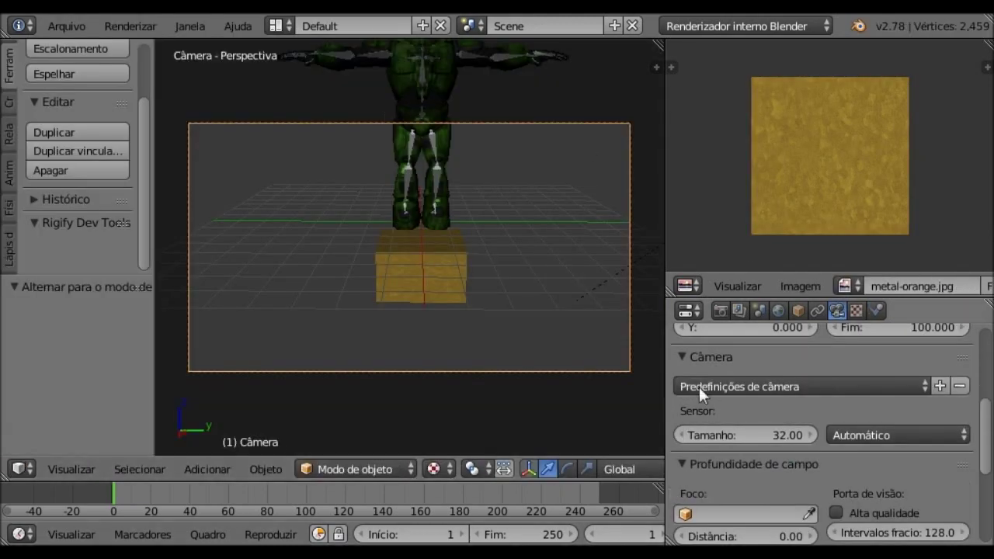
Scale the orange cube slightly and rename it Pod.orange.
scroll(391, 242, up, 2)
right_click(461, 275)
key(s)
key(n)
click(565, 288)
text(Pod.orange)
key(Return)
key(n)
Duplicate the Pod.orange cube with Shift+D.
middle_drag(566, 293, 511, 243)
scroll(473, 281, up, 3)
scroll(504, 239, up, 2)
scroll(506, 239, down, 2)
key(shift+d)
Place the duplicate beside the original along Y and give it the concrete-red.jpg texture.
key(y)
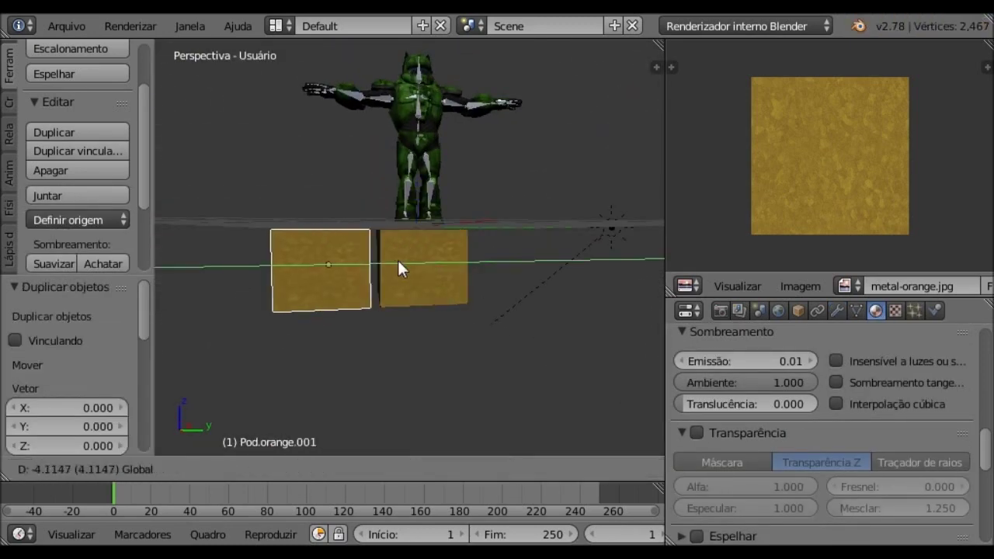
click(400, 260)
key(Tab)
click(886, 379)
click(749, 498)
click(685, 505)
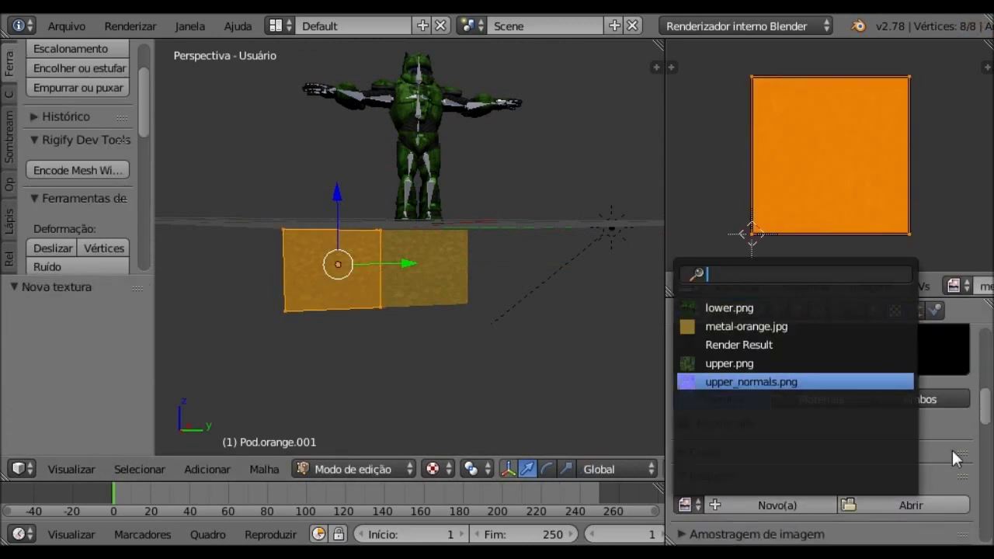
click(911, 505)
click(288, 473)
click(943, 75)
Set the red copy's material emission to 0.01.
key(Tab)
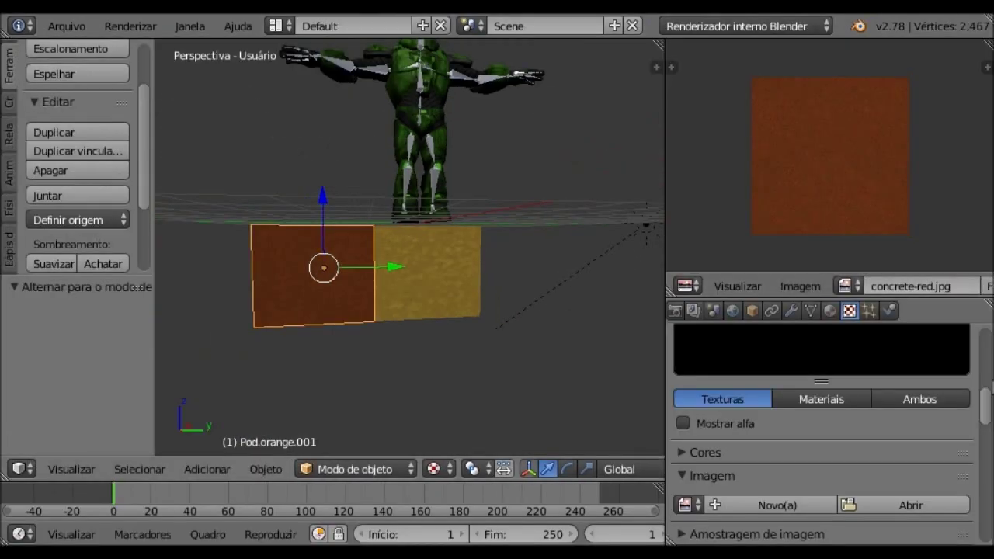
key(Tab)
click(954, 286)
click(830, 311)
scroll(824, 427, down, 5)
click(746, 430)
text(0.01)
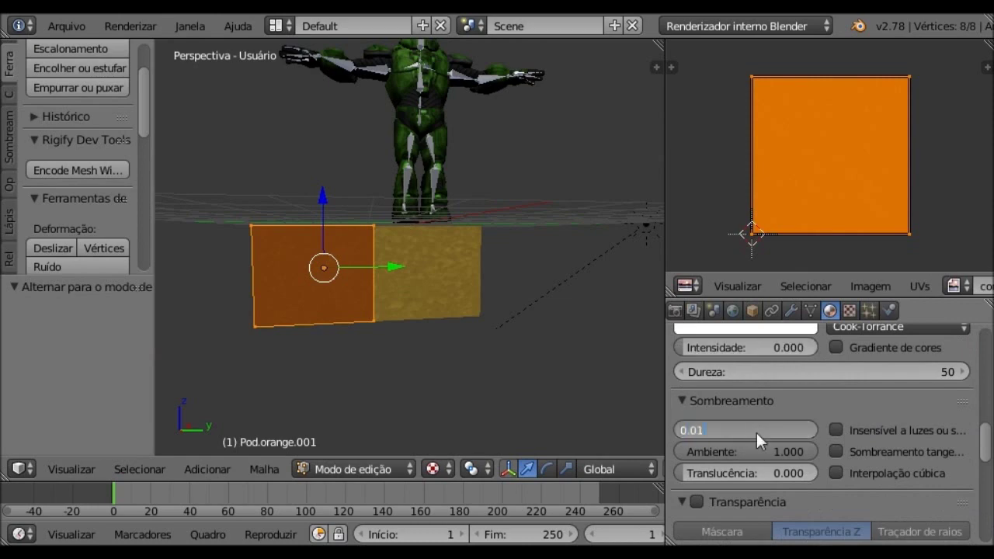
key(Return)
Flatten the red box, lower it, and move it left of the gold cube.
key(s)
key(z)
click(432, 230)
key(g)
key(z)
click(322, 226)
key(g)
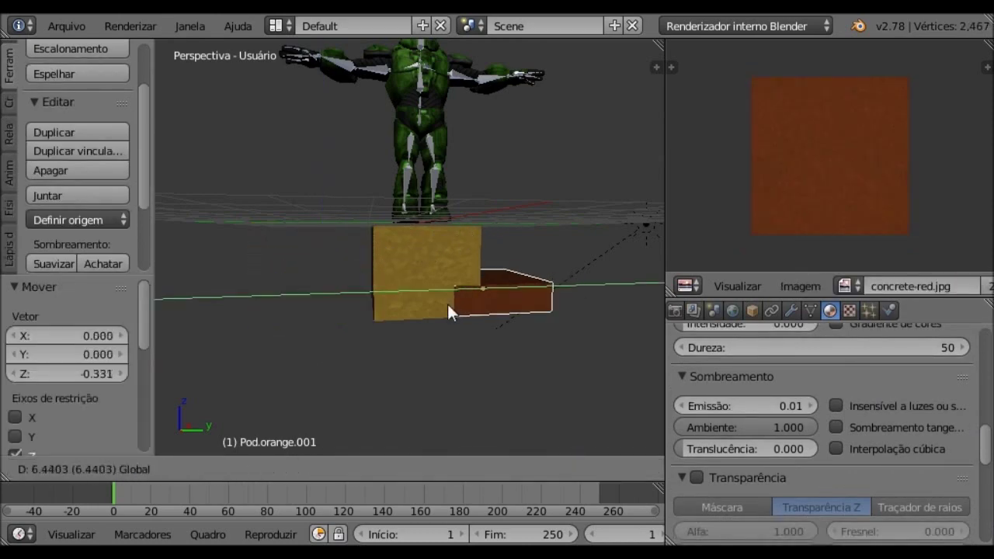
key(y)
click(498, 311)
key(n)
Duplicate the red box to the podium's other side and name it Pod.grey.
key(n)
mouse_move(500, 318)
middle_down()
mouse_move(523, 279)
mouse_move(484, 320)
mouse_move(566, 300)
middle_up()
key(shift+d)
key(y)
click(581, 285)
text(nPod.grey)
key(Return)
key(n)
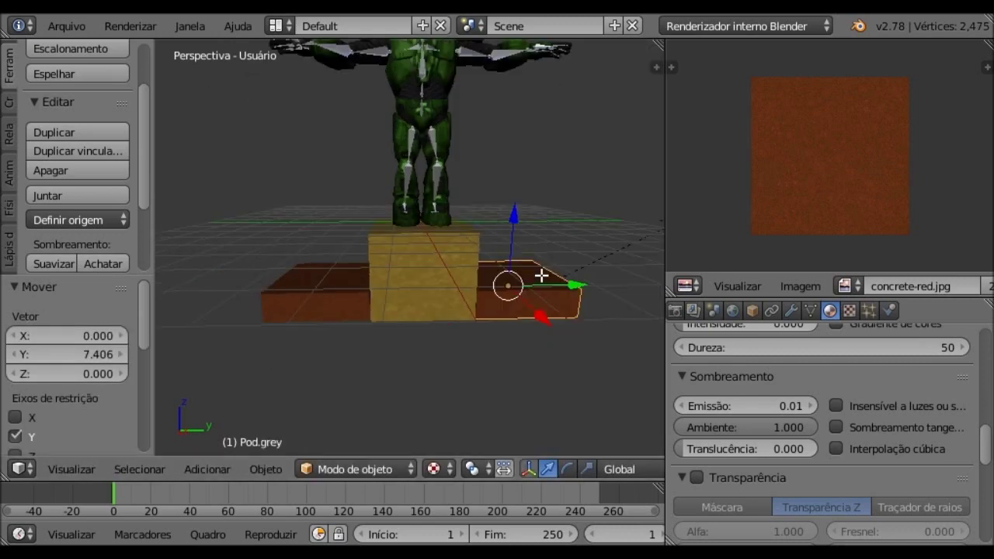
key(Tab)
Raise the Pod.grey box vertically into position.
click(956, 76)
key(Tab)
key(g)
key(z)
click(502, 240)
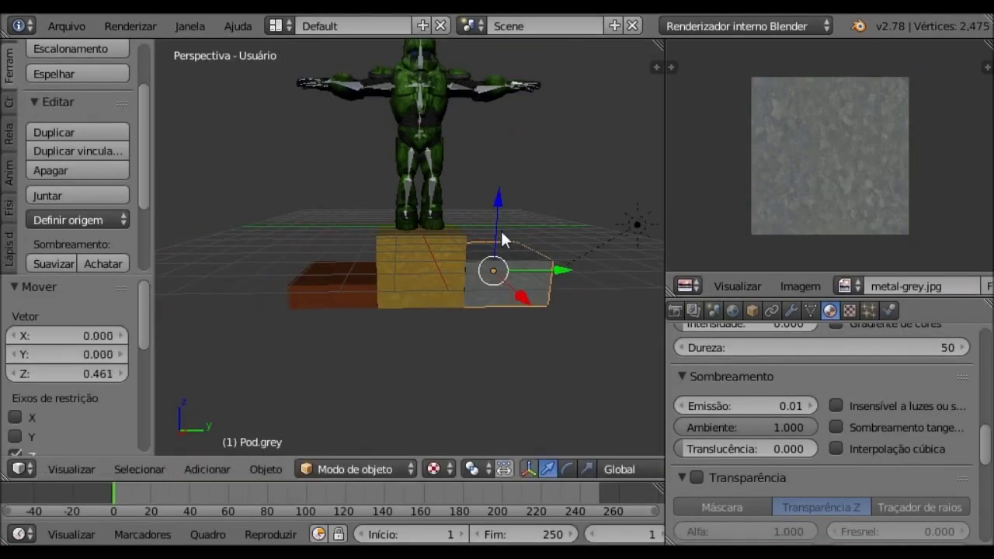
middle_drag(502, 239, 448, 254)
scroll(777, 404, up, 8)
Give Pod.grey a new material with a metal-grey.jpg image texture.
click(843, 383)
scroll(749, 466, down, 6)
click(869, 311)
click(777, 435)
click(684, 432)
click(747, 271)
Save the scene as InkyPo.blend.
key(shift+f)
key(w)
key(Escape)
click(66, 26)
click(88, 195)
text(InkyPo)
key(Return)
Reopen InkyPo.blend from the recent files list.
click(906, 78)
click(66, 25)
click(310, 176)
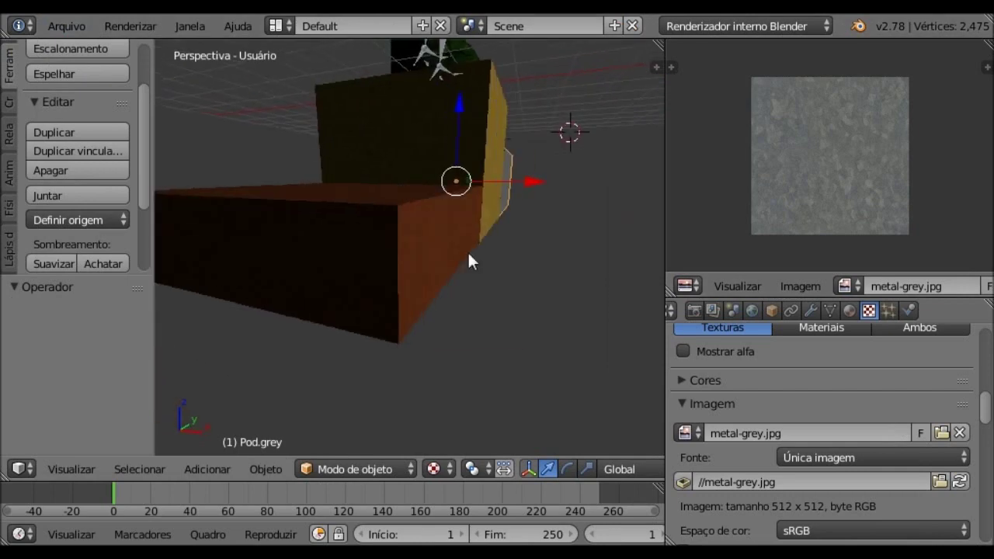
Adjust the grey block's height along Z so it sits level, then view through the camera.
middle_drag(469, 262, 474, 101)
key(g)
key(z)
click(474, 101)
key(g)
key(z)
click(485, 100)
drag(484, 100, 448, 183)
key(KP_0)
click(695, 310)
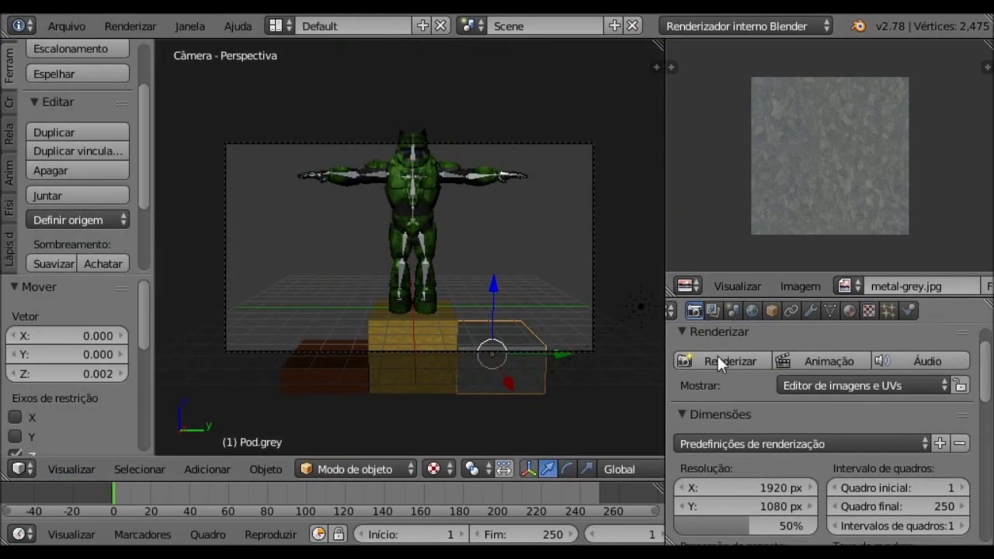
Render the camera view and inspect the gold block's material and texture slots.
click(717, 359)
key(Escape)
key(Tab)
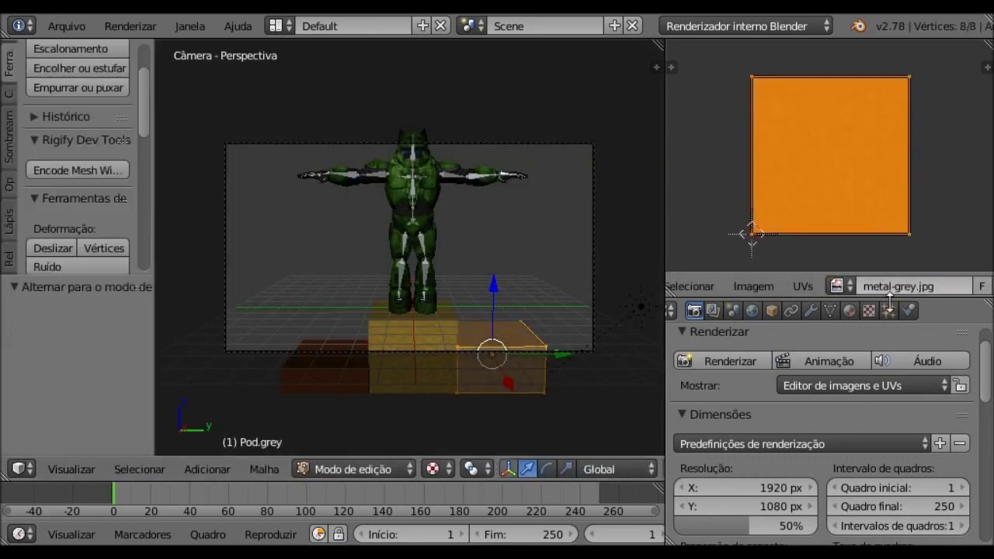
click(850, 310)
click(869, 311)
click(702, 364)
key(Tab)
Remove the two extra material slots from the grey block.
right_click(435, 366)
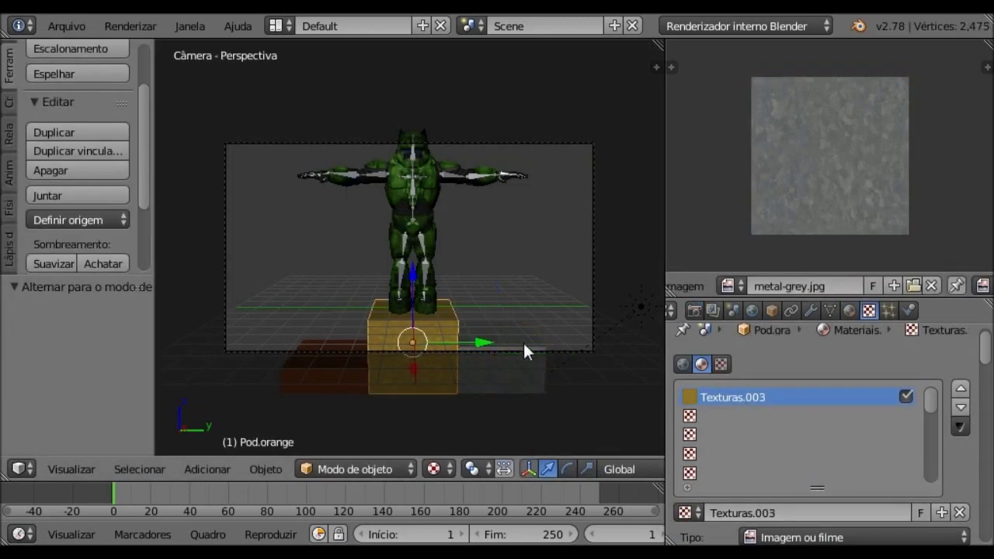
right_click(326, 365)
click(850, 311)
right_click(497, 365)
click(961, 435)
click(961, 395)
Render the character on the three-block podium again from the camera.
right_click(322, 356)
key(F12)
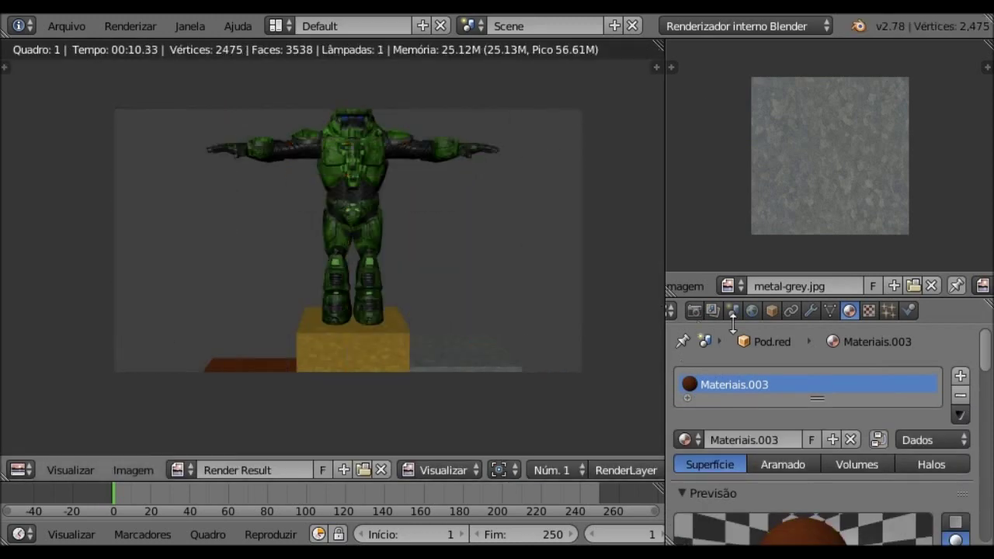
key(Escape)
click(752, 311)
key(KP_0)
key(shift+f)
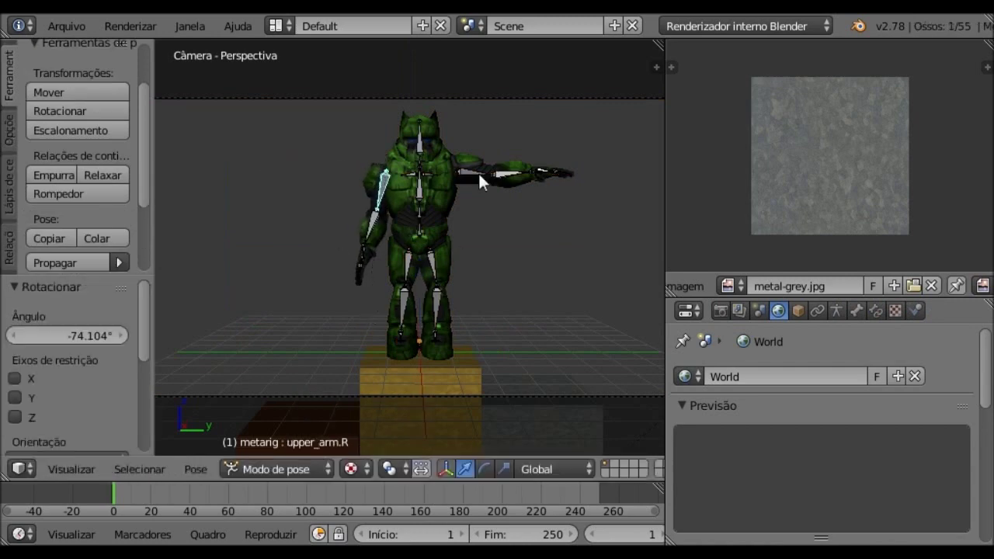
Rotate the right upper arm and forearm bones to raise the right arm.
key(r)
click(307, 178)
key(r)
key(r)
click(347, 184)
right_click(347, 184)
key(r)
key(r)
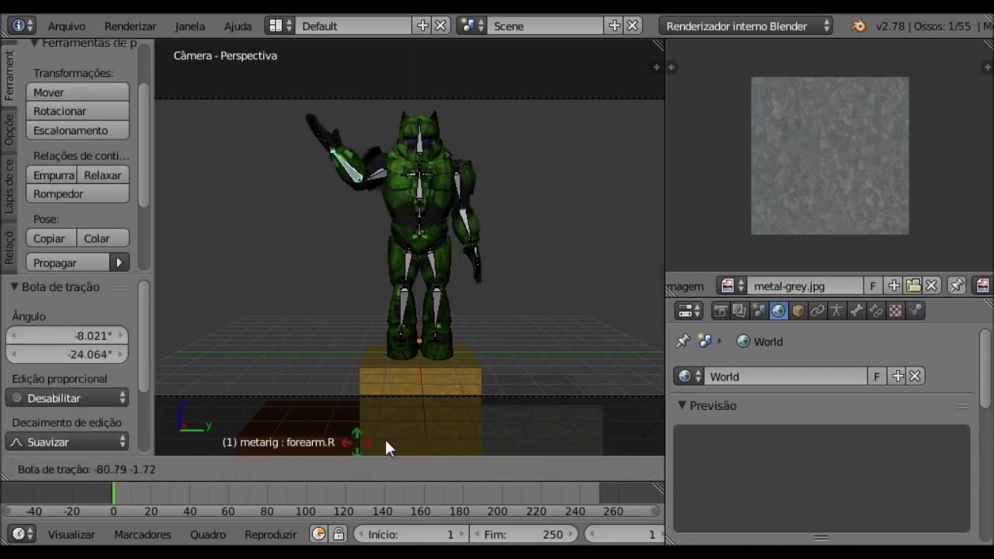
click(379, 160)
right_click(380, 160)
key(r)
click(458, 190)
Raise the left upper arm and forearm, then readjust the right upper arm.
right_click(459, 190)
key(r)
key(r)
click(513, 220)
key(r)
key(y)
key(y)
key(r)
right_click(509, 132)
right_click(359, 172)
key(r)
Rotate the left shin bone around Z to turn the leg.
key(r)
click(366, 166)
right_click(439, 296)
Back in Object Mode, add a Plane mesh and start rotating it.
key(r)
key(z)
click(468, 282)
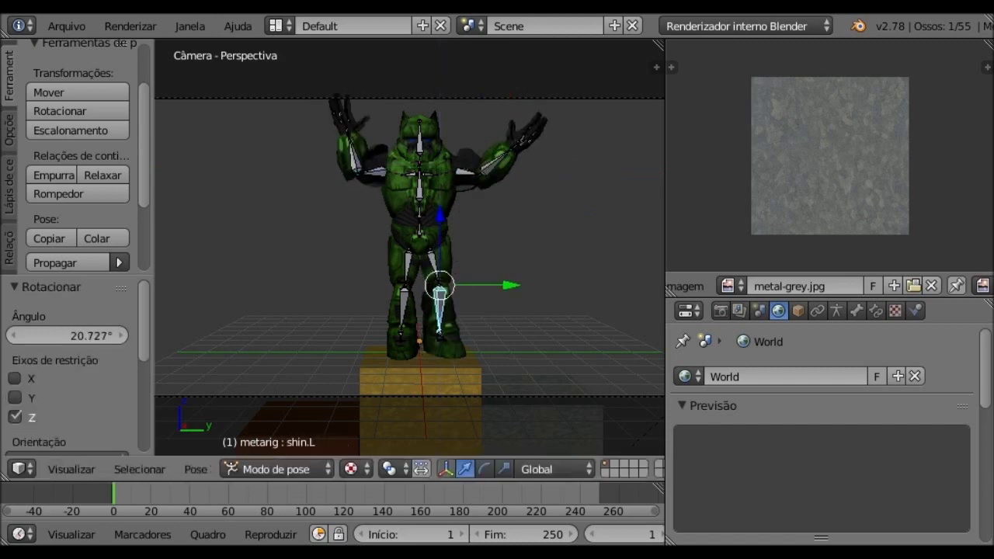
click(276, 469)
click(254, 444)
click(204, 469)
click(388, 36)
key(r)
Rotate the plane 90° on Y, scale it and raise it behind the character.
key(y)
key(9)
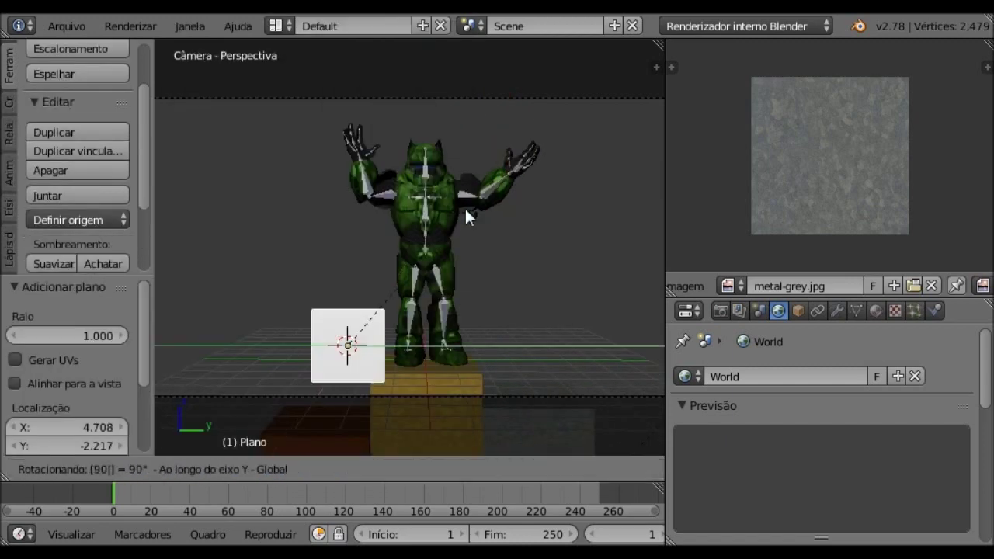
key(0)
key(Return)
key(s)
click(366, 282)
key(g)
Stretch the plane sideways to 1.798 and reposition it along Y.
key(z)
key(s)
key(y)
click(248, 256)
key(g)
key(y)
click(489, 238)
key(s)
key(y)
click(493, 240)
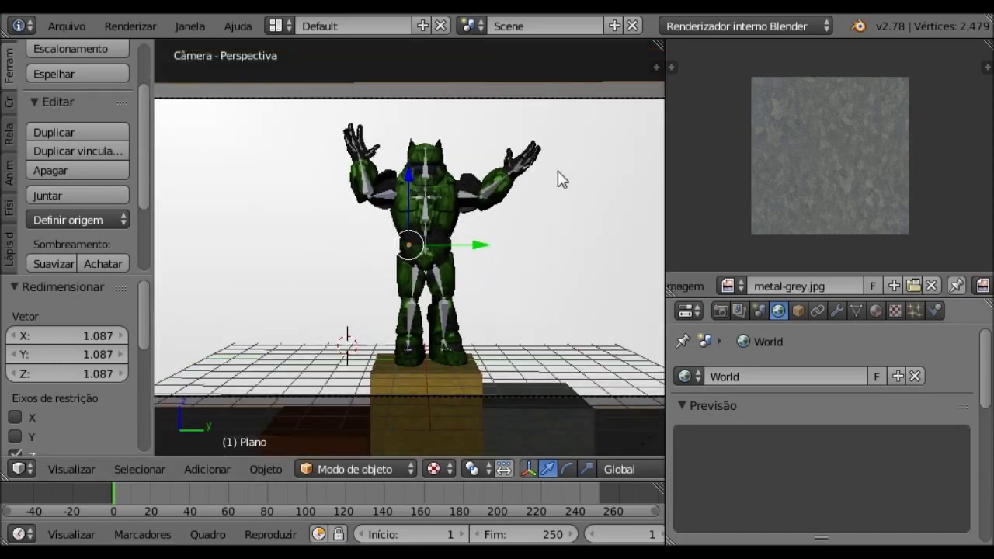
In Edit Mode, load the background screenshot image onto all the plane's faces.
key(Tab)
click(912, 286)
double_click(777, 143)
key(a)
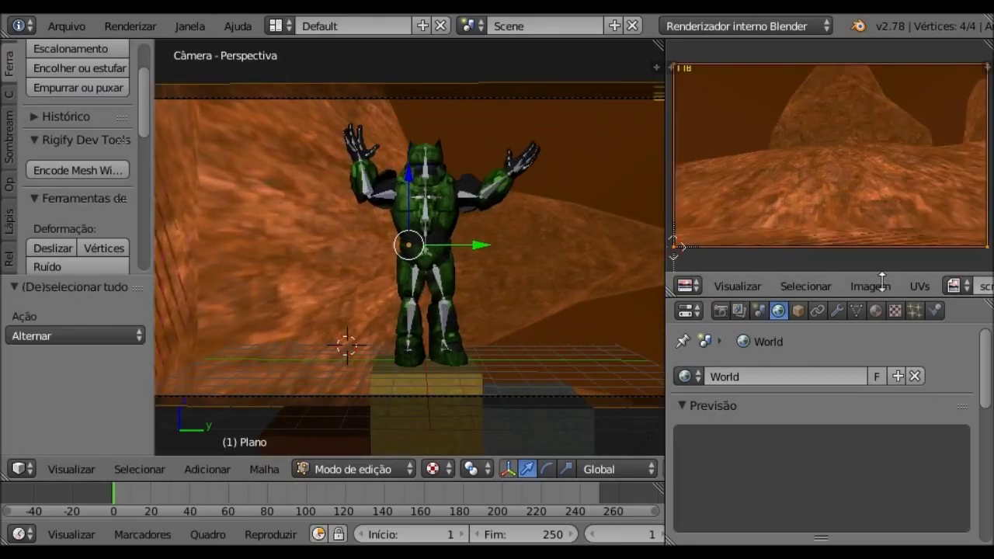
key(Tab)
Rotate the plane 90° on X and scale it wider and taller as a backdrop.
key(r)
key(x)
key(9)
key(0)
key(Return)
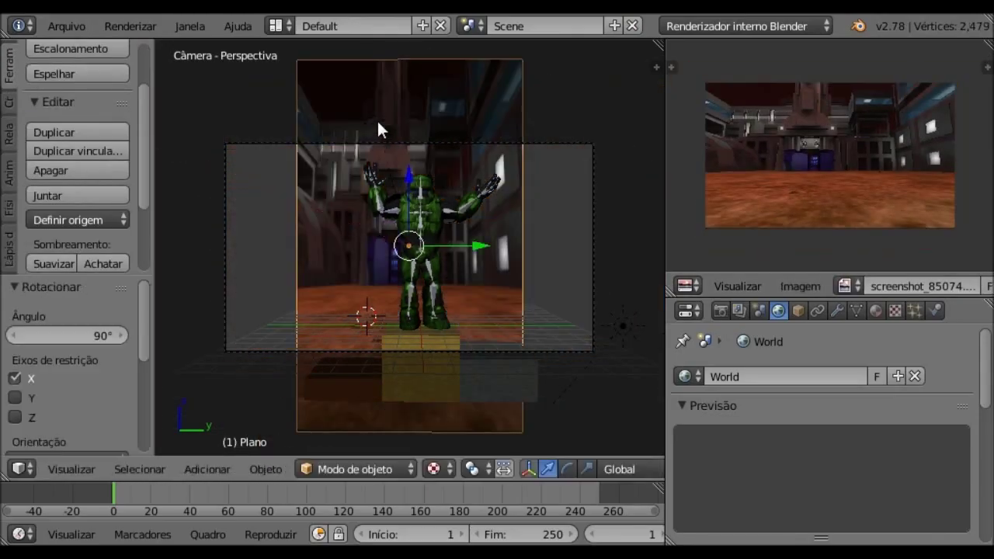
key(s)
key(y)
click(590, 141)
key(s)
key(z)
click(633, 138)
Give the plane a material with image texture screenshot_85074.png, then render the scene.
click(876, 310)
click(777, 438)
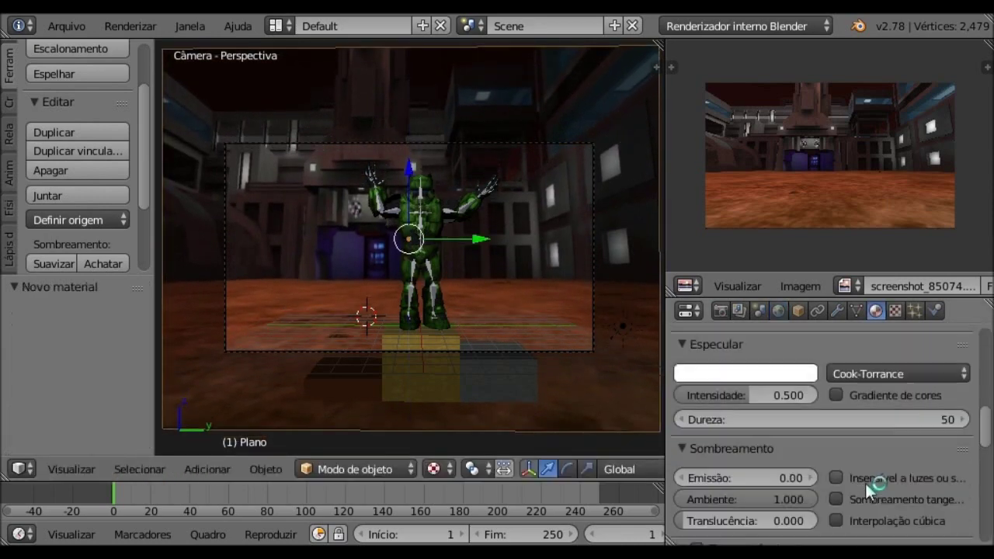
click(895, 309)
click(777, 520)
click(689, 439)
click(746, 354)
click(720, 310)
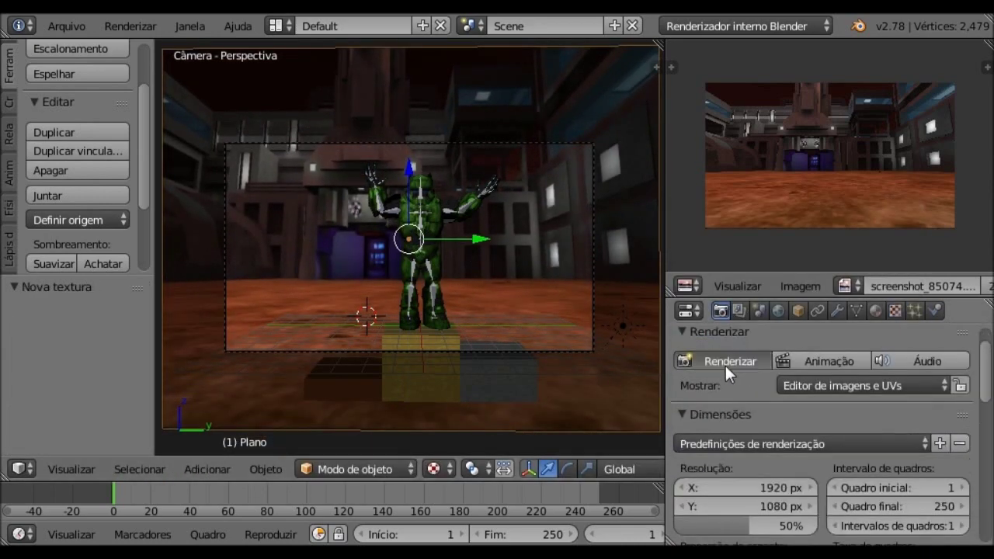
click(725, 362)
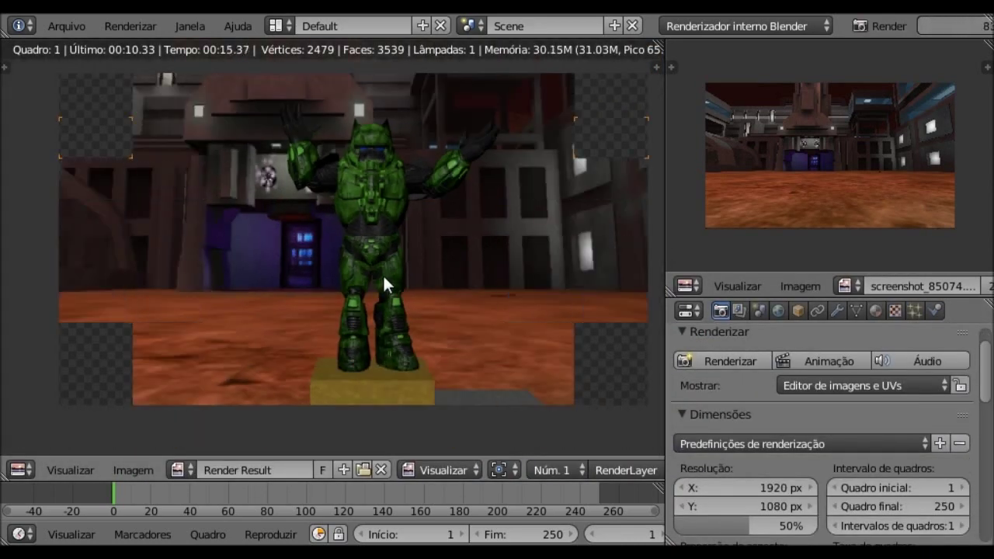
Close the render and tilt the camera to frame the character more closely.
key(Escape)
right_click(441, 346)
key(r)
key(r)
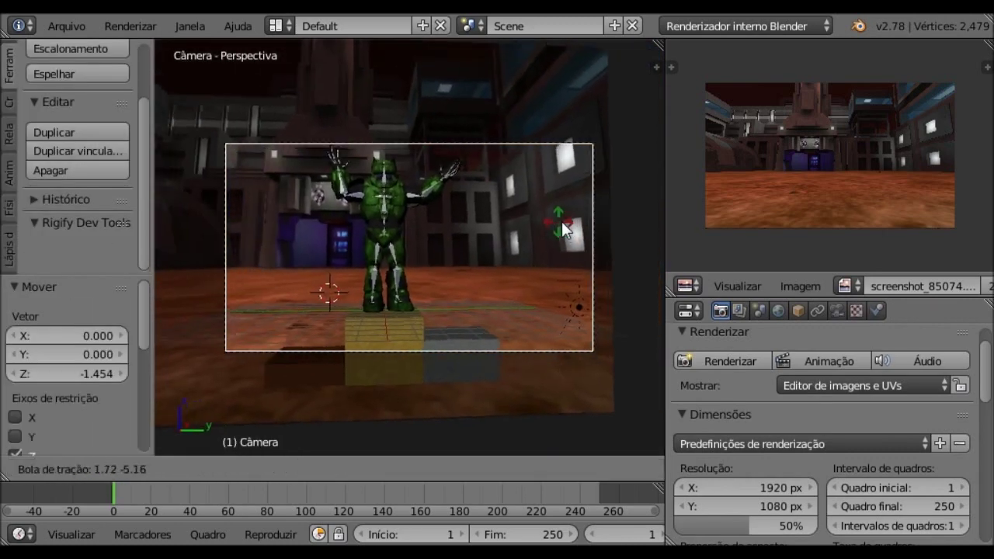
click(394, 127)
Preview the posed armature in Rendered shading, then scroll to the texture's Influence settings.
right_click(381, 318)
key(ctrl+Tab)
right_click(477, 140)
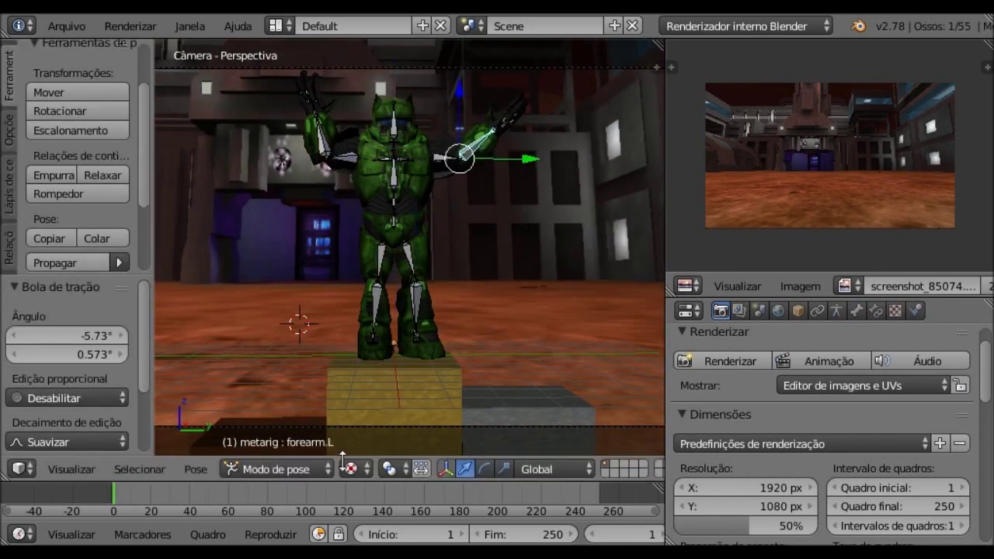
key(shift+z)
click(276, 469)
click(294, 446)
click(896, 310)
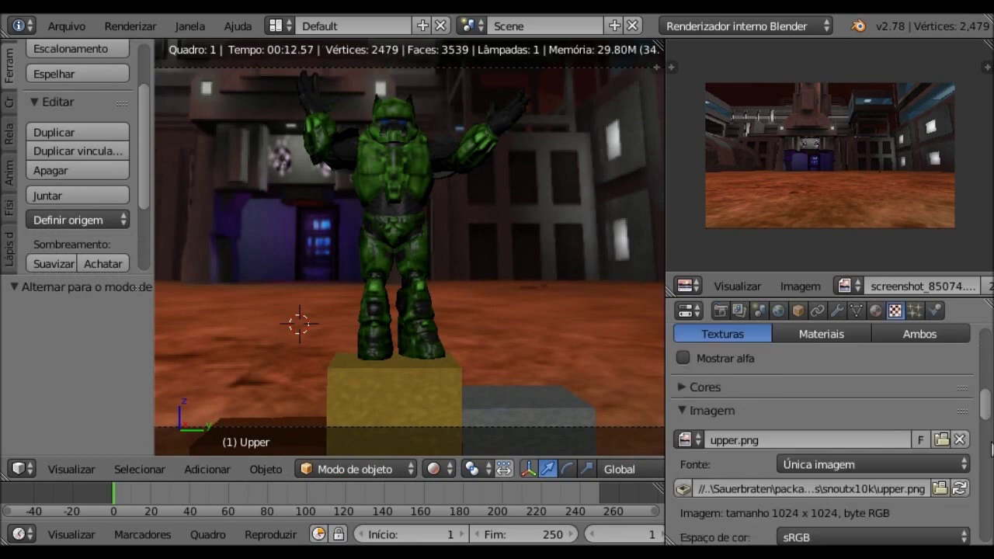
scroll(838, 432, down, 8)
scroll(837, 432, down, 1)
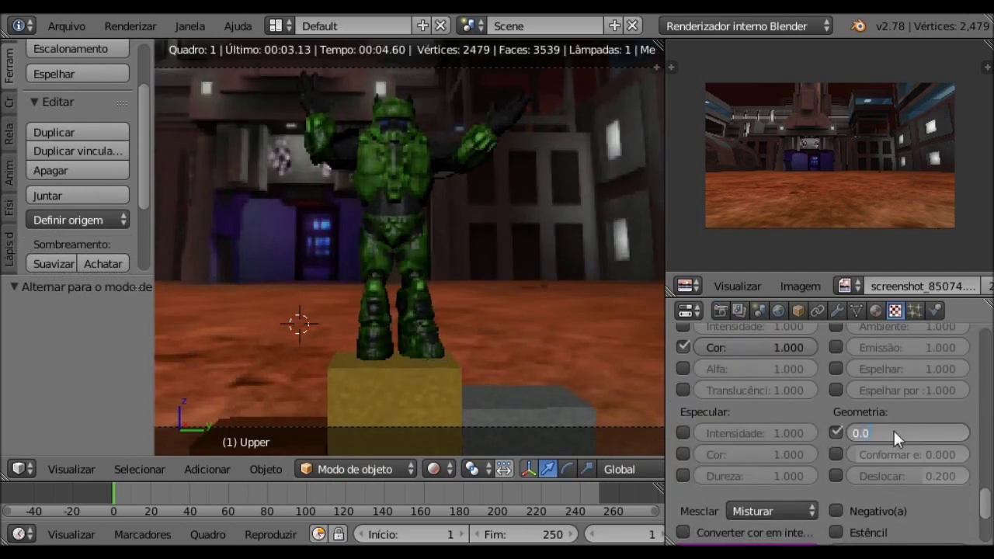
Lower the material's specular intensity to 0.01 and set emission to 0.1.
click(876, 311)
click(730, 437)
text(0.05)
key(Return)
click(731, 437)
text(0.01)
key(Return)
click(736, 523)
text(0.1)
key(Return)
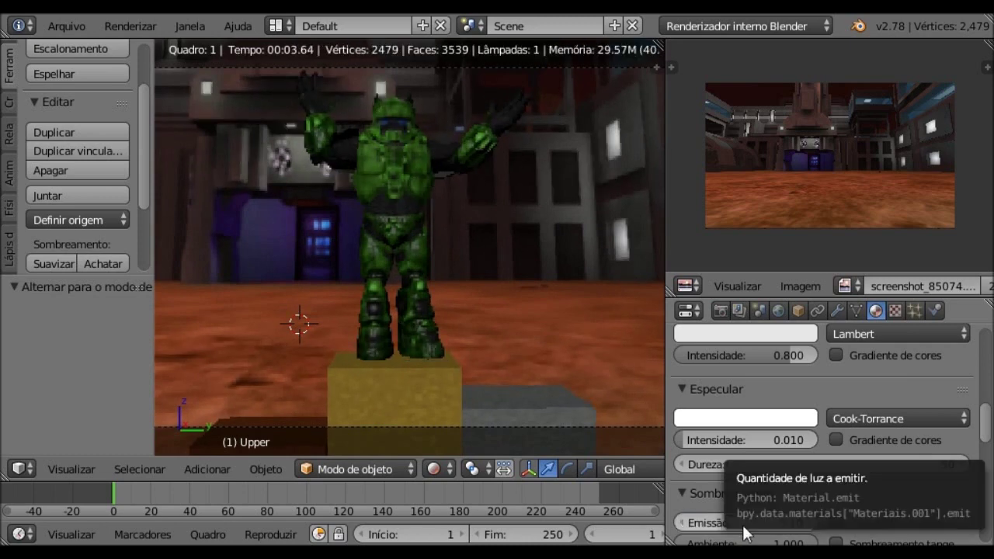
Readjust the specular intensity to 0.025.
click(750, 438)
text(.25)
key(Return)
click(755, 433)
text(0.025)
key(Return)
Set the texture's Normal influence to 0.5 and leave Rendered shading.
click(895, 310)
ctrl+scroll(912, 432, up, 1)
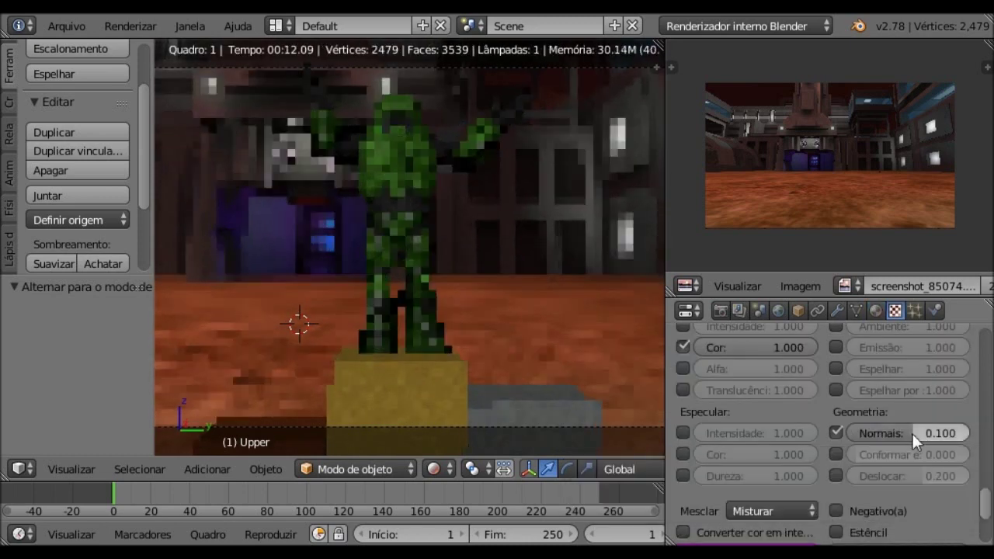
click(875, 311)
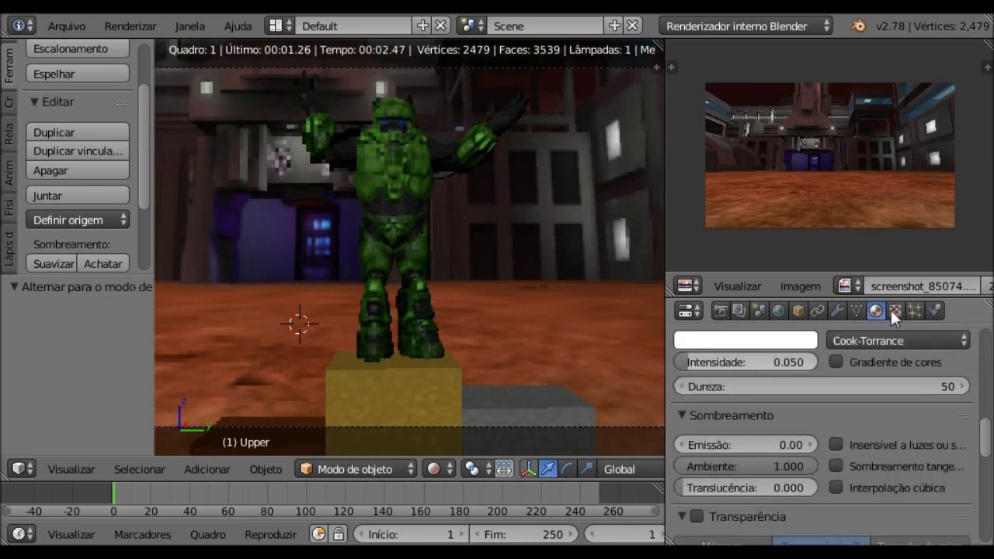
click(896, 311)
click(909, 426)
text(0.5)
key(Return)
right_click(433, 398)
key(shift+z)
Show the Outliner in the top-right area and rotate the Sol sun lamp to a new angle.
click(686, 286)
click(731, 81)
click(836, 311)
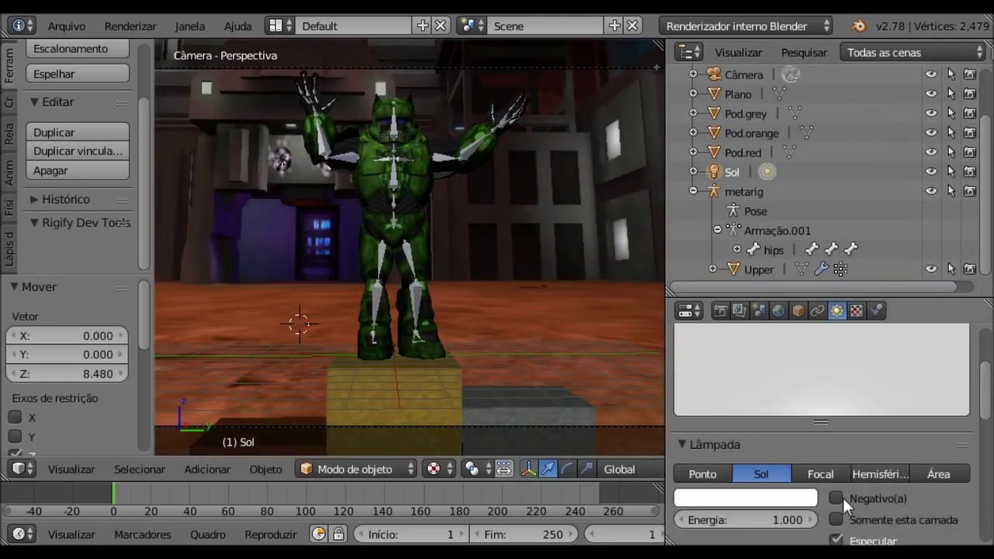
scroll(696, 484, down, 10)
scroll(696, 484, down, 5)
key(r)
key(r)
click(497, 163)
Render a test image of the camera view and zoom around it to check the lighting.
click(721, 311)
click(743, 366)
scroll(273, 237, up, 10)
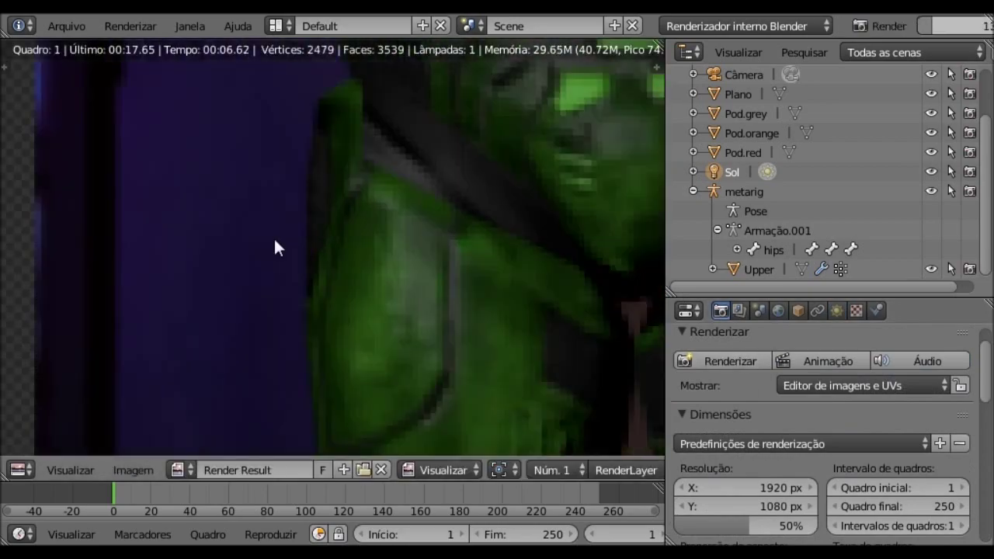
scroll(273, 237, down, 5)
scroll(273, 238, down, 2)
scroll(285, 283, up, 5)
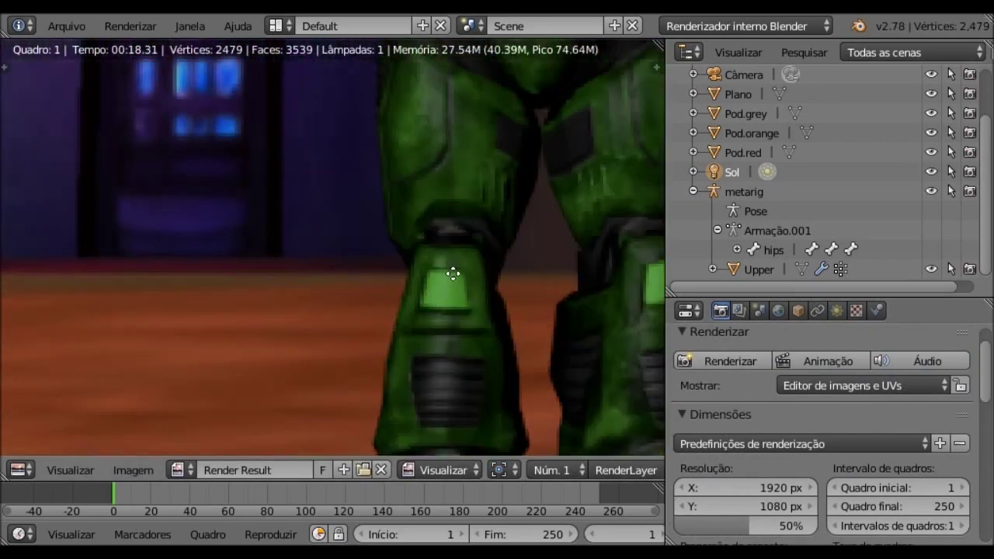
scroll(451, 275, up, 2)
scroll(422, 267, down, 4)
scroll(335, 268, down, 3)
key(Escape)
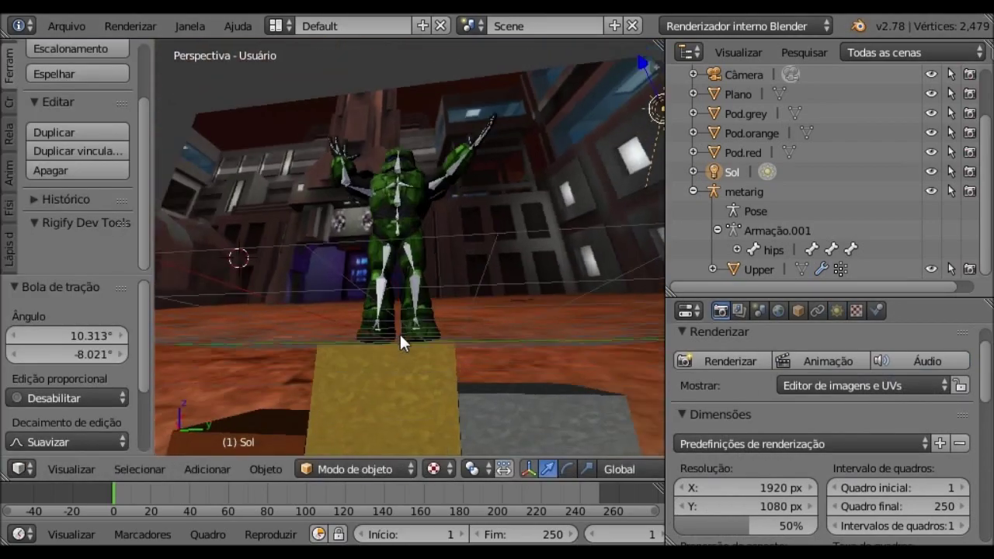
Shift the grey podium block to a new position, then deselect everything.
right_click(395, 341)
key(g)
click(391, 338)
key(a)
Nudge the camera by -0.011, -0.192, -0.121, apply a camera preset and adjust focal length.
middle_drag(422, 201, 421, 246)
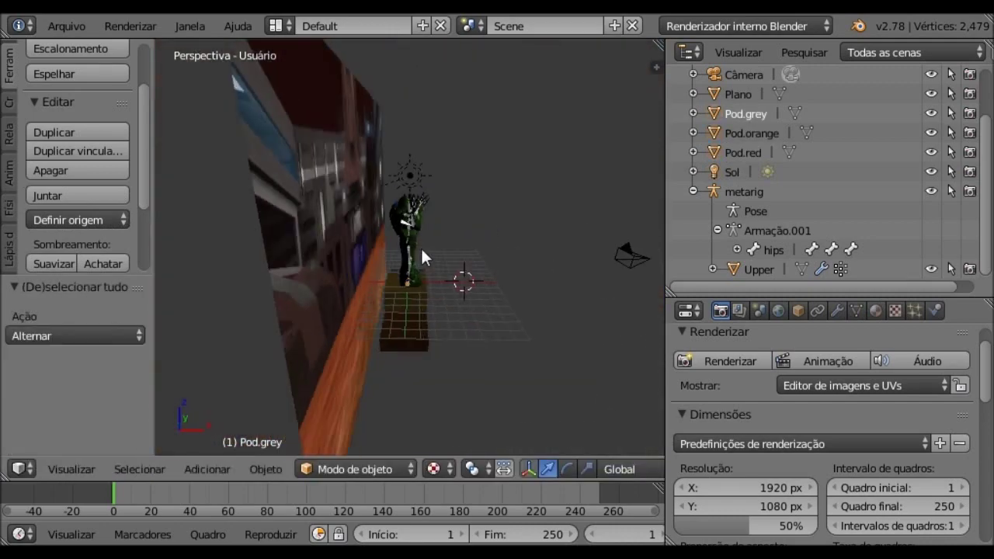
key(KP_0)
right_drag(429, 395, 432, 399)
click(837, 311)
scroll(796, 435, down, 5)
click(746, 497)
click(781, 166)
scroll(781, 349, up, 5)
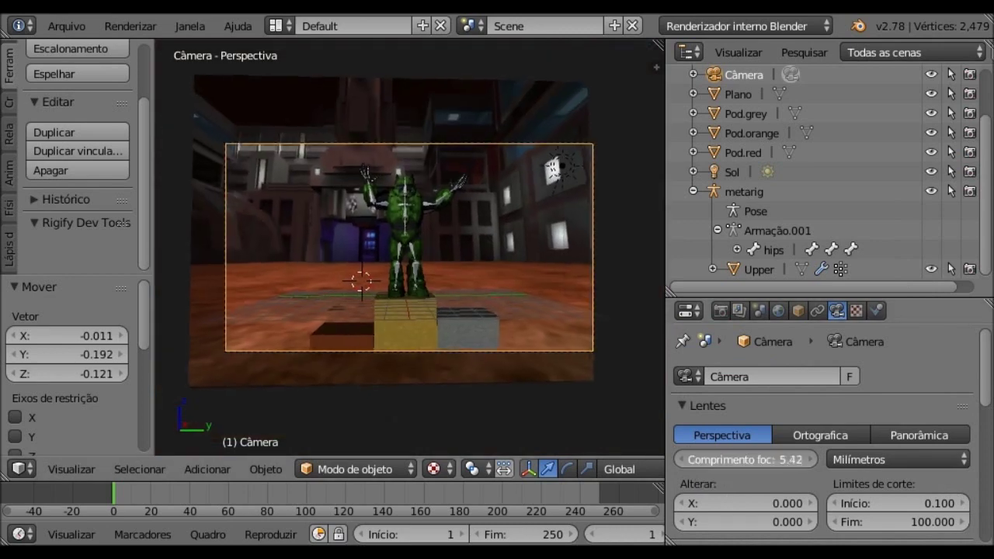
drag(745, 460, 749, 460)
Render the reframed camera view as a second test image.
click(721, 311)
key(F12)
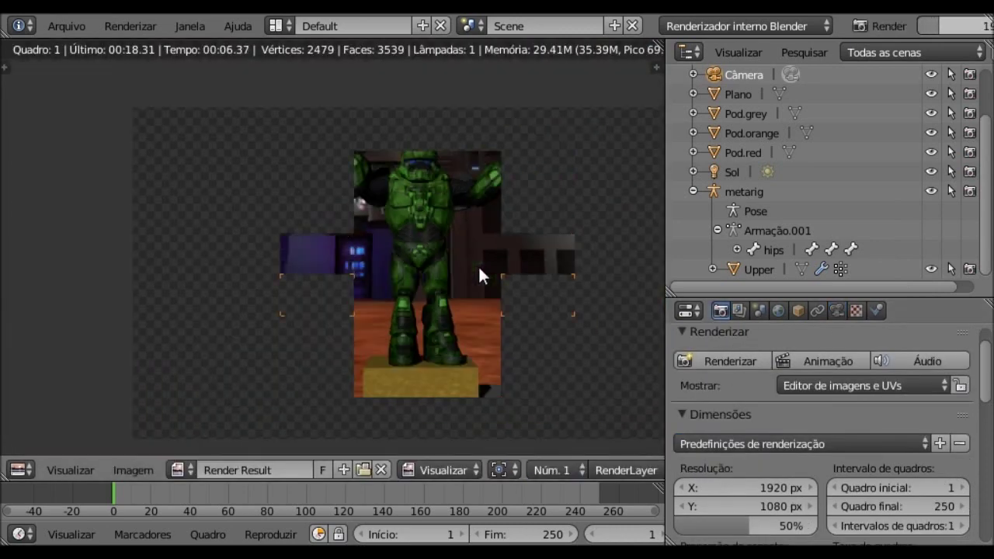
key(Escape)
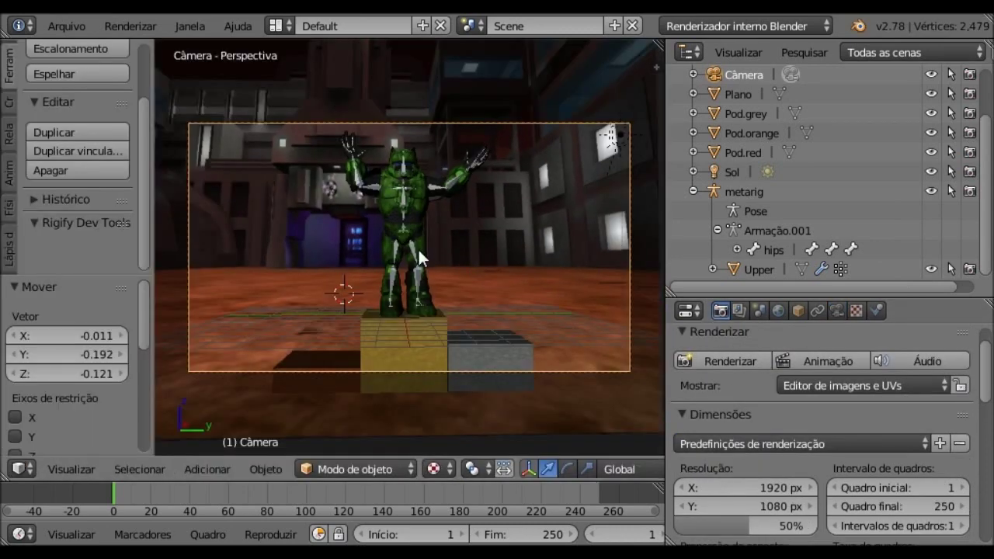
Set the Upper mesh material's specular intensity to 0.05 with a green specular colour.
right_click(418, 248)
click(875, 311)
scroll(802, 414, down, 5)
click(754, 440)
text(5)
key(Return)
click(746, 419)
click(703, 202)
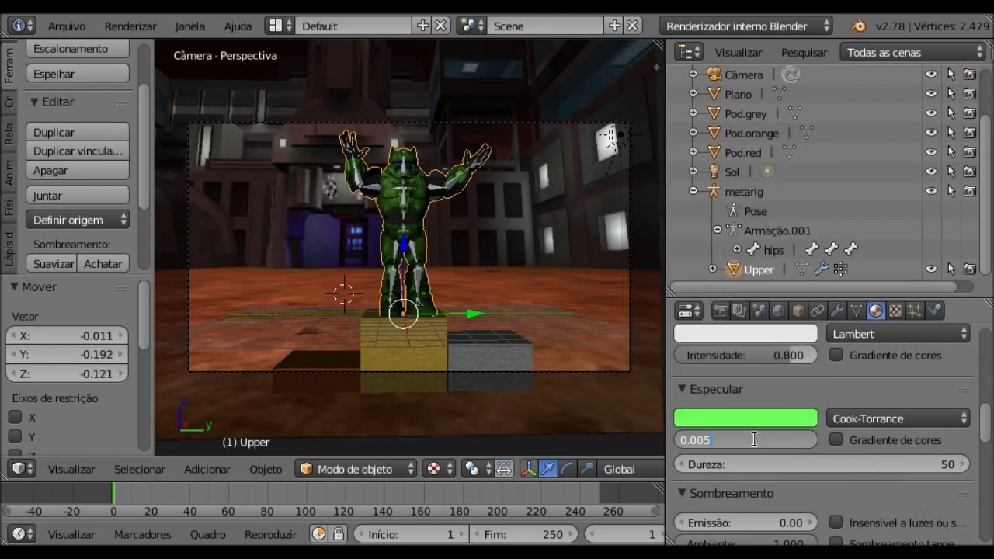
Render the scene and zoom and pan around the result to inspect the green highlight.
key(F12)
scroll(465, 264, up, 2)
scroll(458, 261, up, 4)
middle_drag(458, 262, 376, 258)
scroll(376, 258, down, 8)
scroll(349, 174, down, 1)
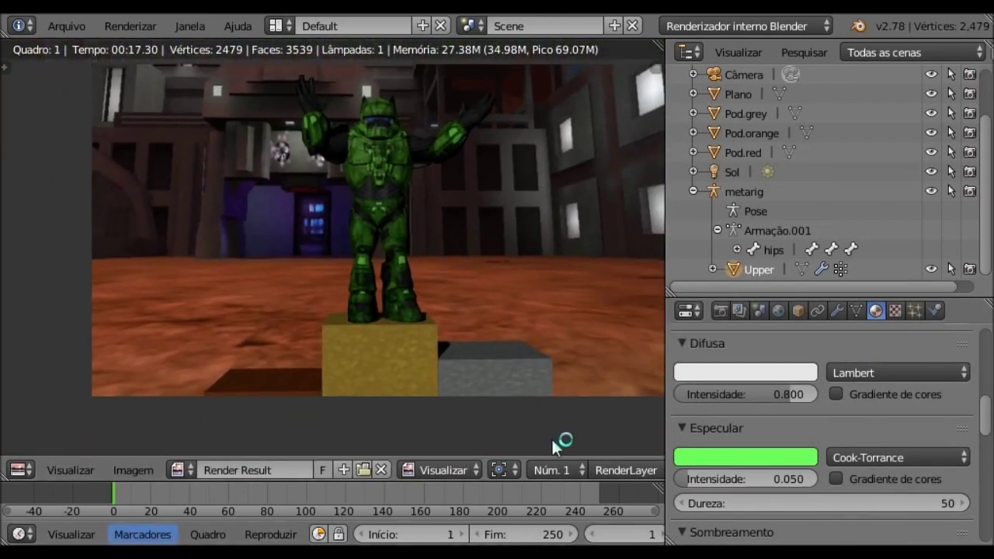
scroll(488, 217, up, 3)
scroll(382, 284, down, 4)
key(Escape)
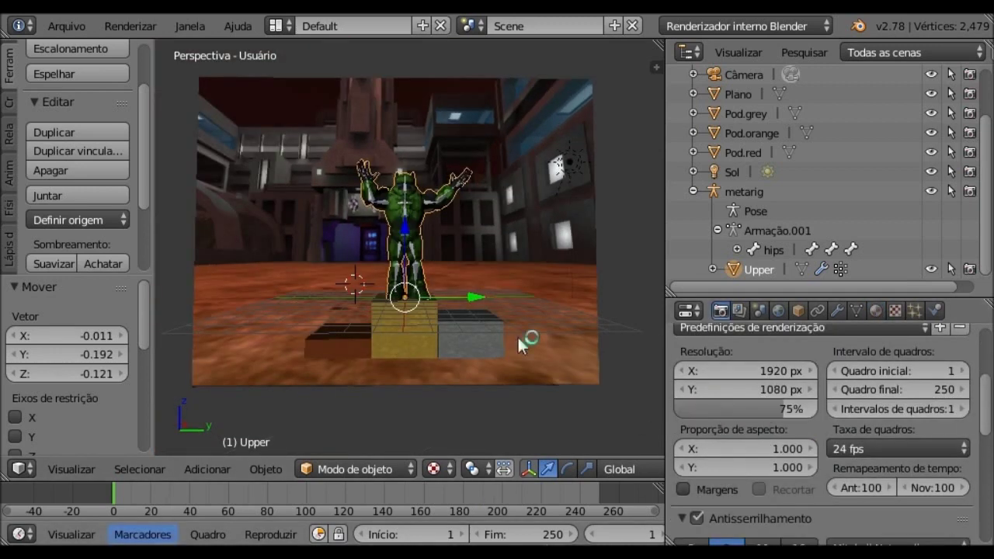
Show the render image in the side area and switch the viewport to camera view.
right_click(517, 335)
click(688, 52)
click(731, 204)
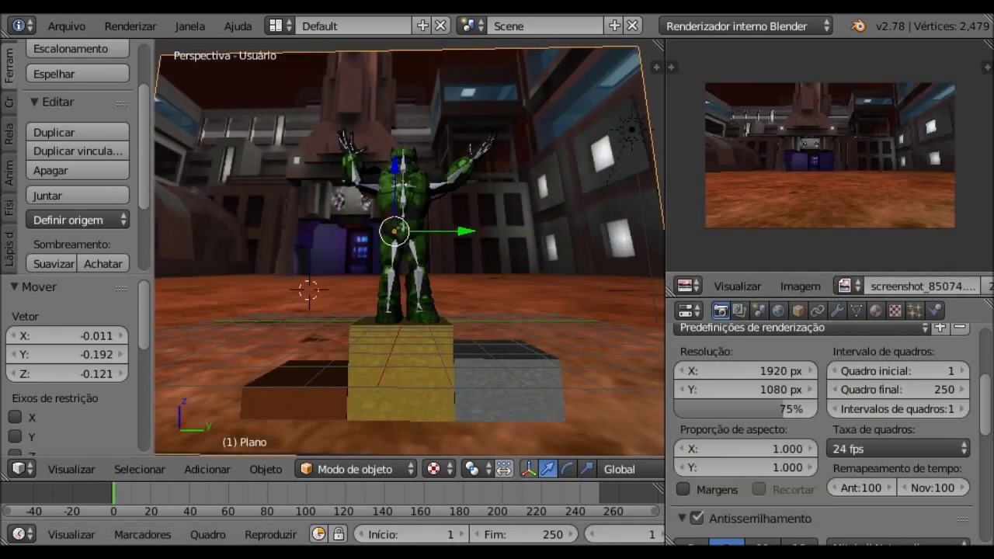
key(KP_0)
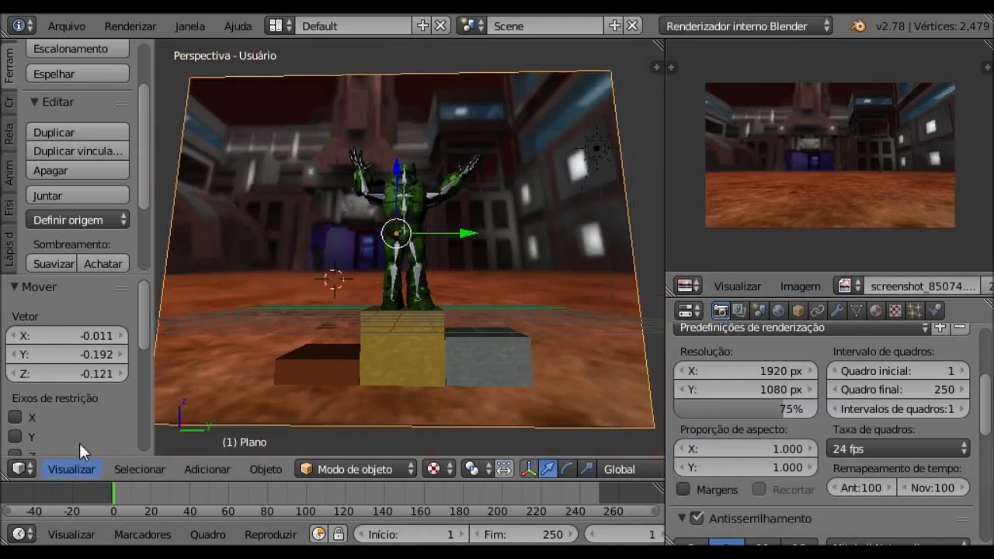
Give the orange podium specular intensity 0.050 and texture normal bump strength 0.3.
right_click(400, 356)
click(876, 310)
drag(769, 434, 792, 434)
click(684, 413)
click(896, 310)
drag(896, 466, 862, 466)
Render the camera view and pan around the render to inspect the podium.
click(721, 310)
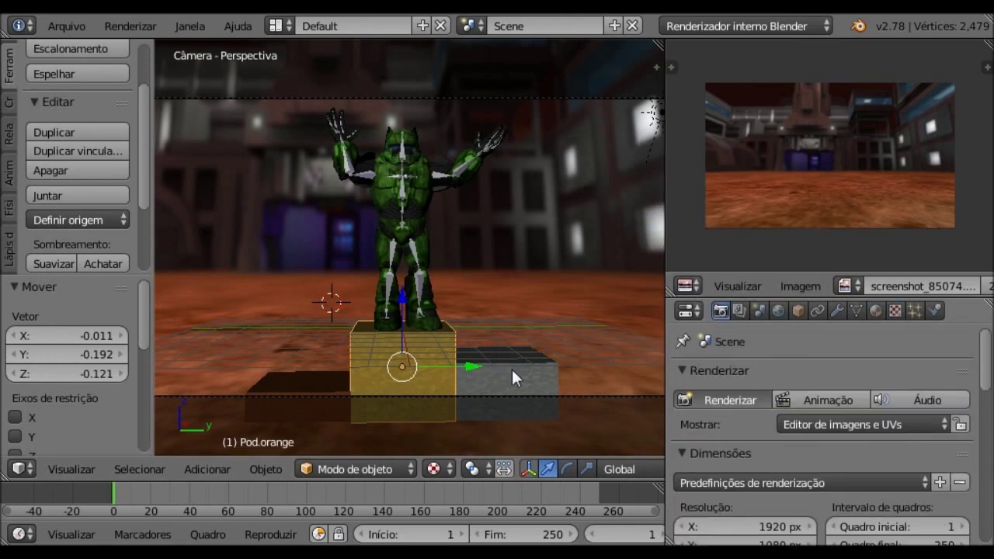
key(F12)
scroll(429, 347, down, 3)
scroll(390, 336, up, 3)
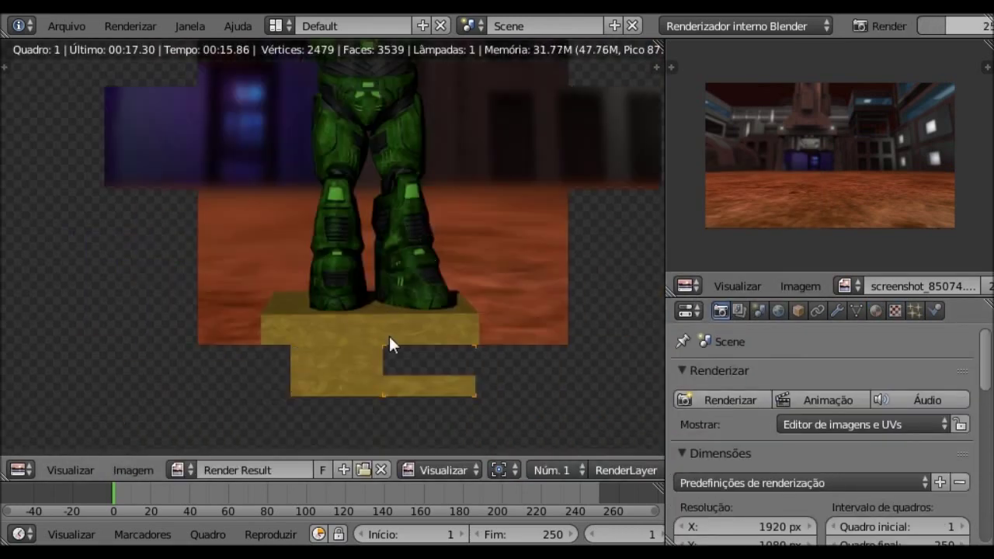
scroll(306, 233, up, 4)
scroll(306, 233, down, 5)
mouse_move(306, 233)
middle_down()
mouse_move(376, 368)
mouse_move(385, 417)
middle_up()
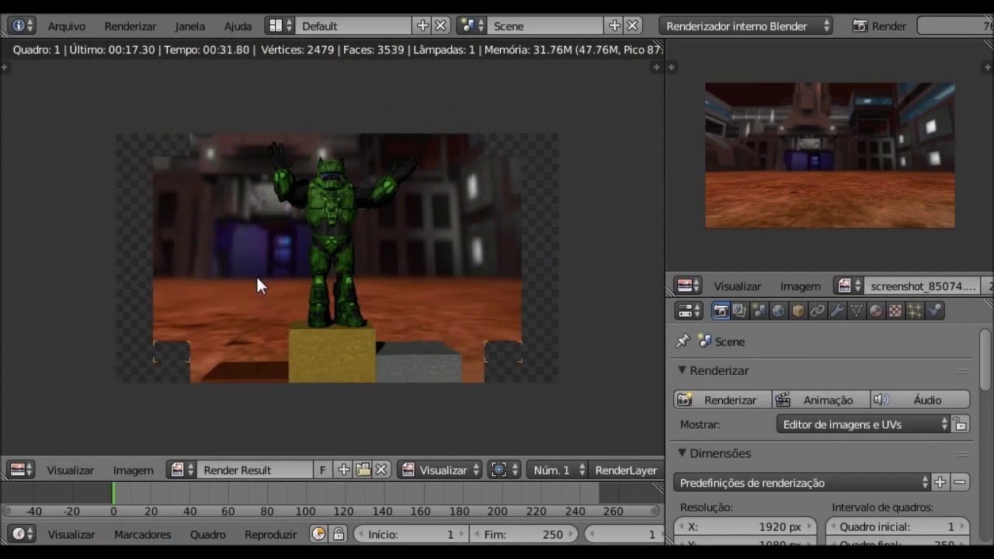
Save the render as iron-win-br7.png in the Album folder.
key(F3)
click(264, 143)
double_click(268, 101)
text(iron-win-br7)
key(Return)
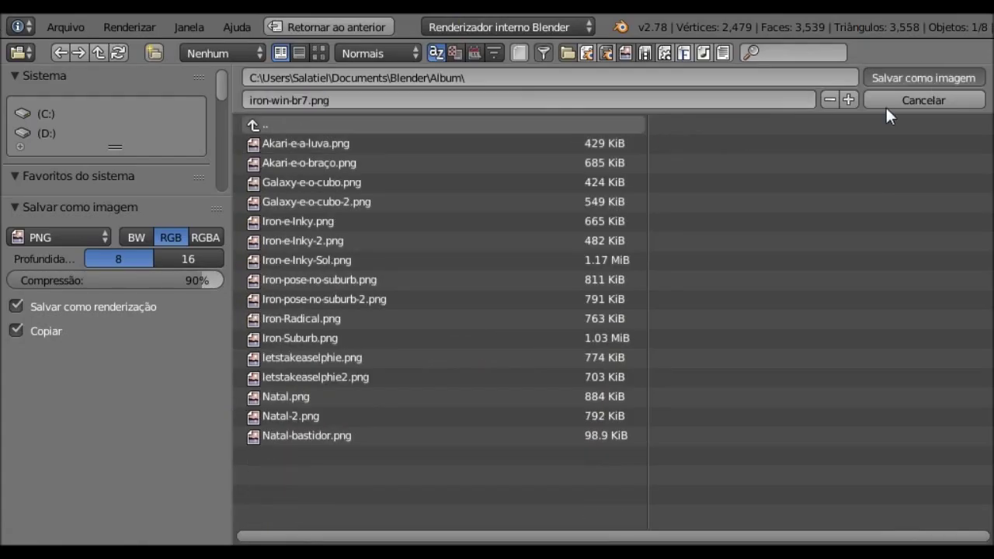
click(887, 107)
key(Escape)
Reposition the character's armature and switch it into Pose Mode.
key(g)
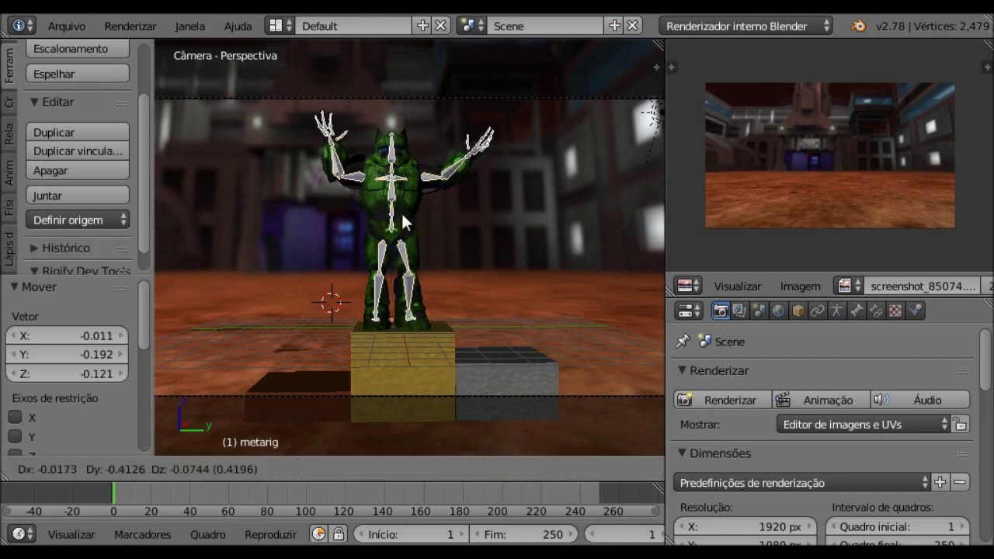
click(320, 268)
click(358, 467)
click(334, 395)
Rotate the right upper arm, left forearm and chest bones into a new pose.
key(r)
key(r)
click(388, 285)
middle_drag(388, 284, 435, 295)
right_click(463, 264)
key(r)
key(r)
click(348, 275)
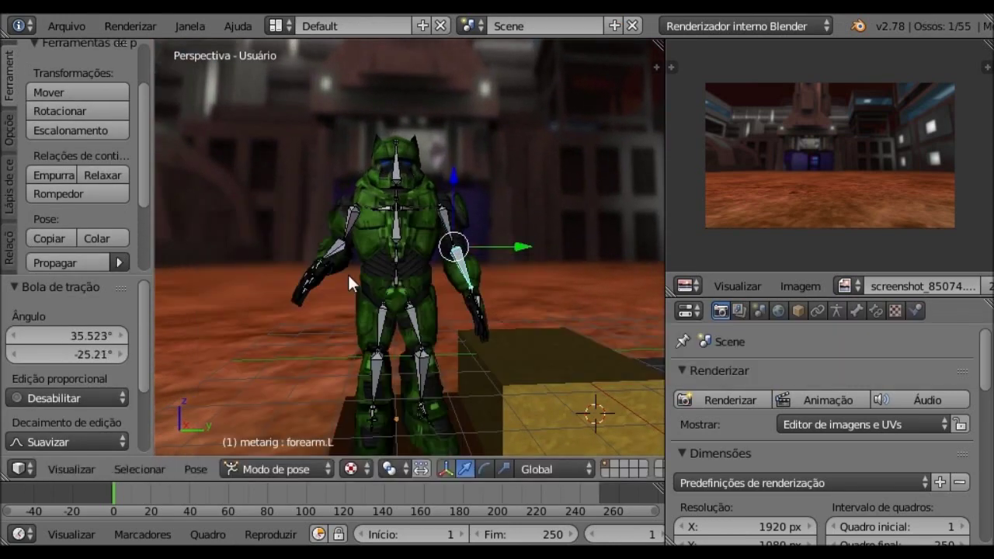
right_click(404, 233)
key(r)
click(344, 216)
right_click(344, 215)
key(r)
key(r)
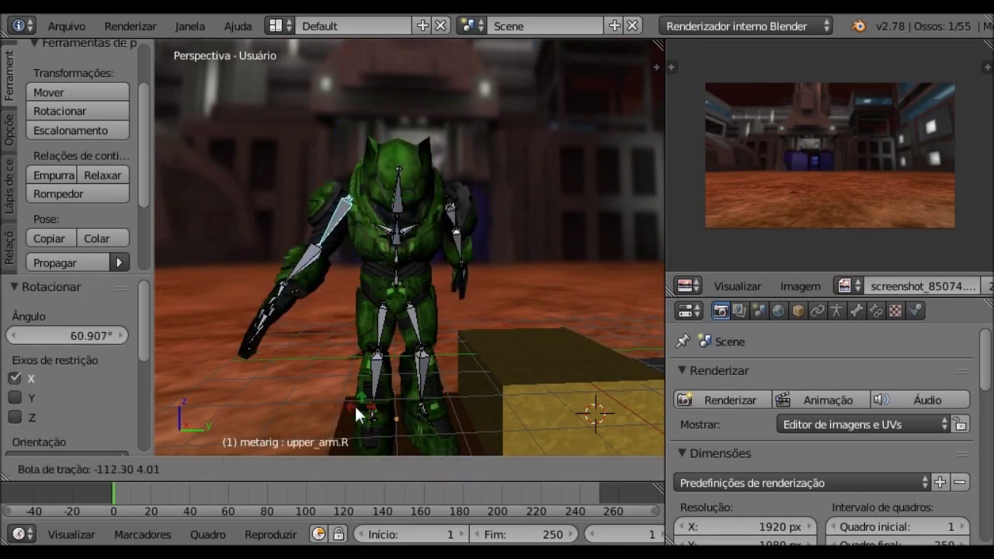
click(469, 230)
Refine the left forearm's angle with several rotations, including Y- and Z-constrained turns.
middle_drag(605, 274, 479, 261)
right_click(479, 261)
key(r)
key(y)
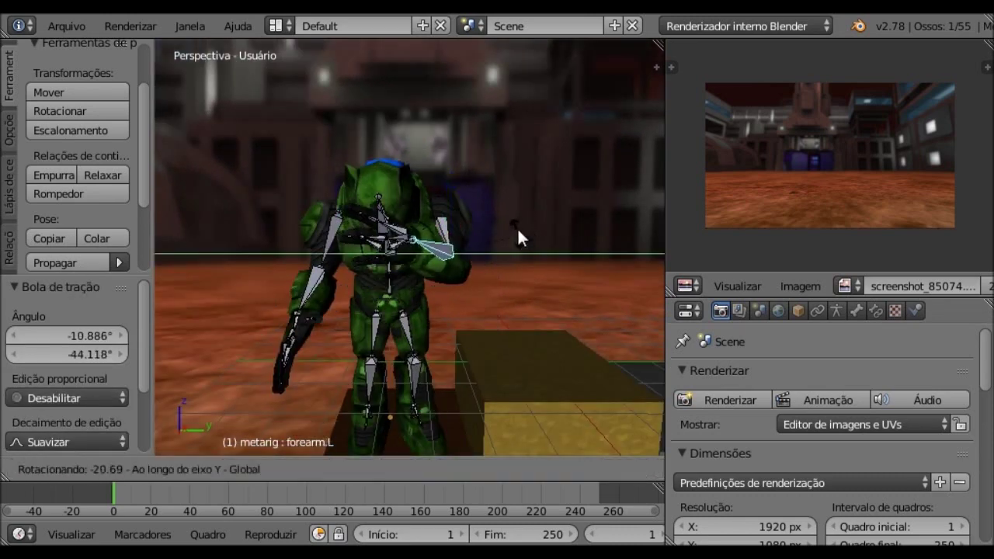
click(519, 238)
key(r)
key(r)
click(469, 225)
key(r)
key(z)
key(z)
click(470, 249)
key(r)
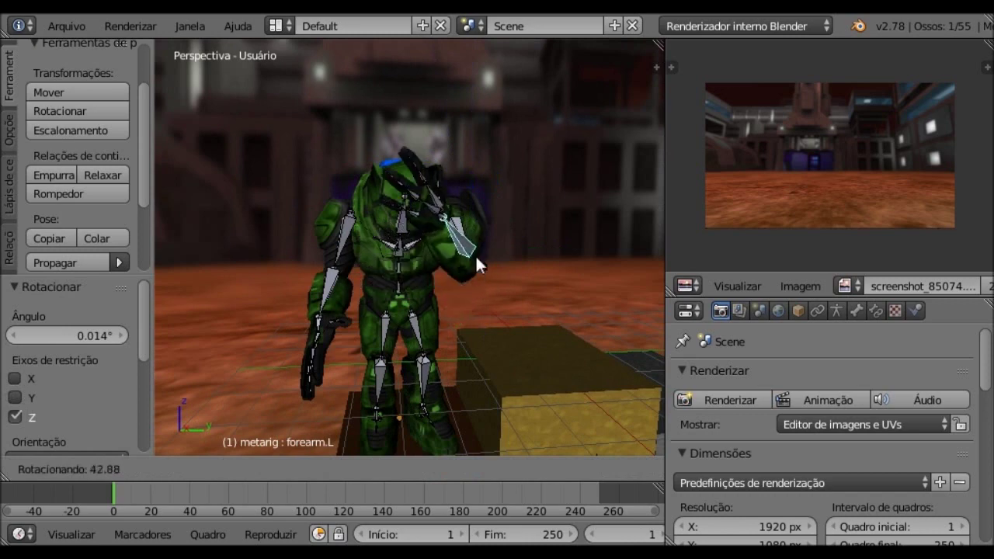
click(472, 202)
Bend the left middle finger about 43° around the X axis.
scroll(414, 233, down, 2)
scroll(388, 194, up, 5)
right_click(365, 206)
key(r)
key(x)
click(371, 173)
right_click(439, 153)
Switch to the camera view and render it.
click(71, 469)
click(109, 401)
click(726, 400)
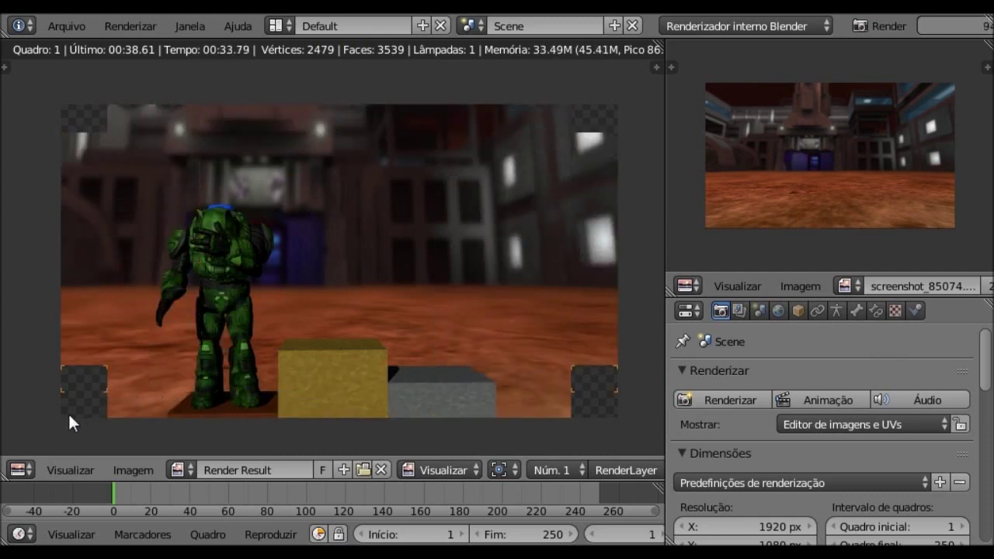
Save the render as iron-thirdplace-br7.png.
click(133, 469)
click(155, 366)
text(thirdplace-)
key(Return)
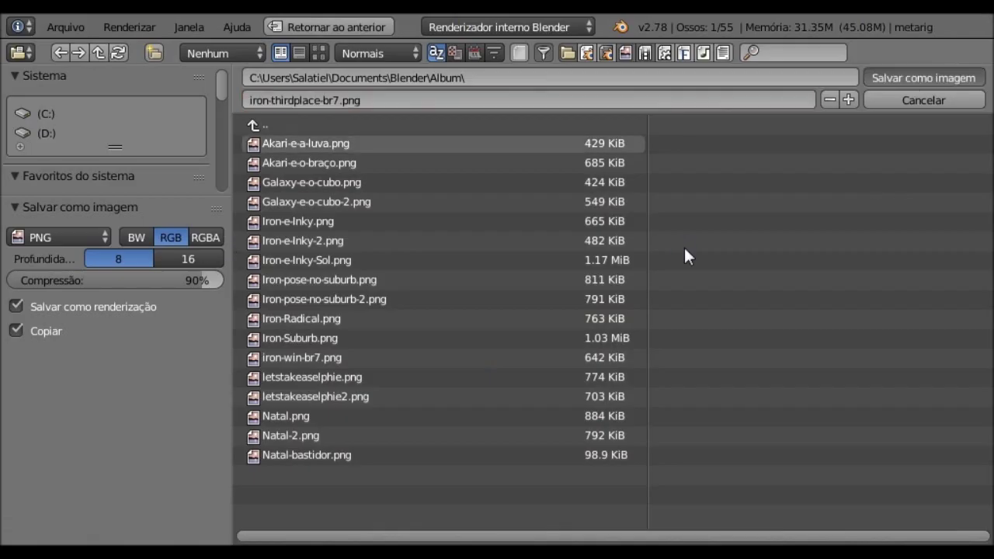
key(Return)
key(Escape)
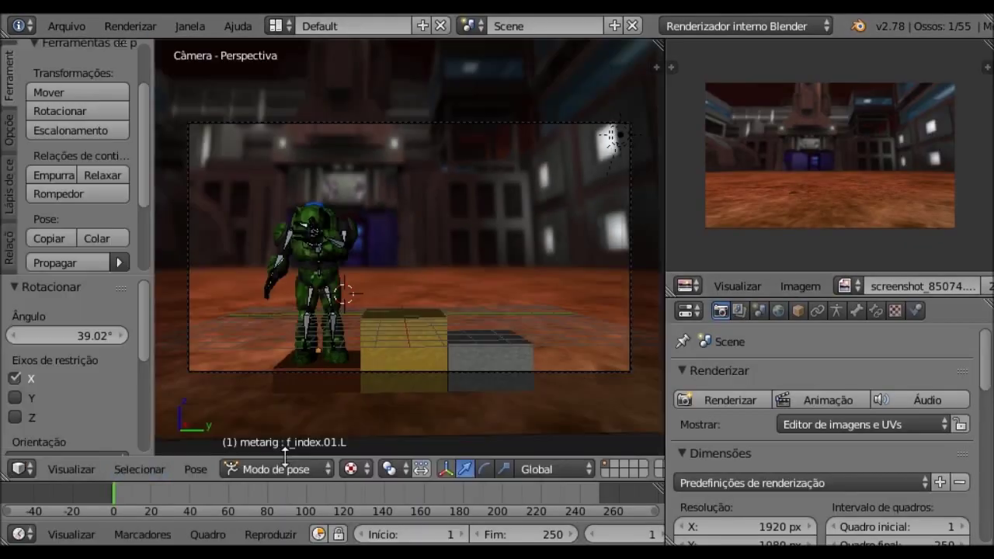
Move the whole armature onto the grey block in Object Mode and save the project.
key(ctrl+Tab)
key(g)
click(469, 291)
key(shift+f)
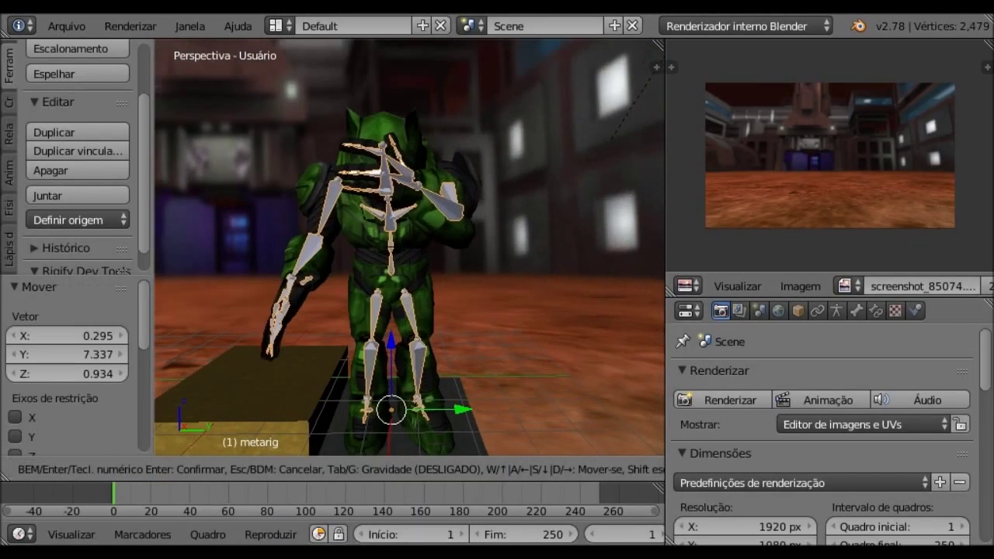
key(Return)
key(ctrl+s)
In Pose Mode, rotate two arm bones and turn the chest bone around Y.
key(ctrl+Tab)
right_click(320, 242)
key(r)
key(r)
right_click(401, 218)
key(r)
key(r)
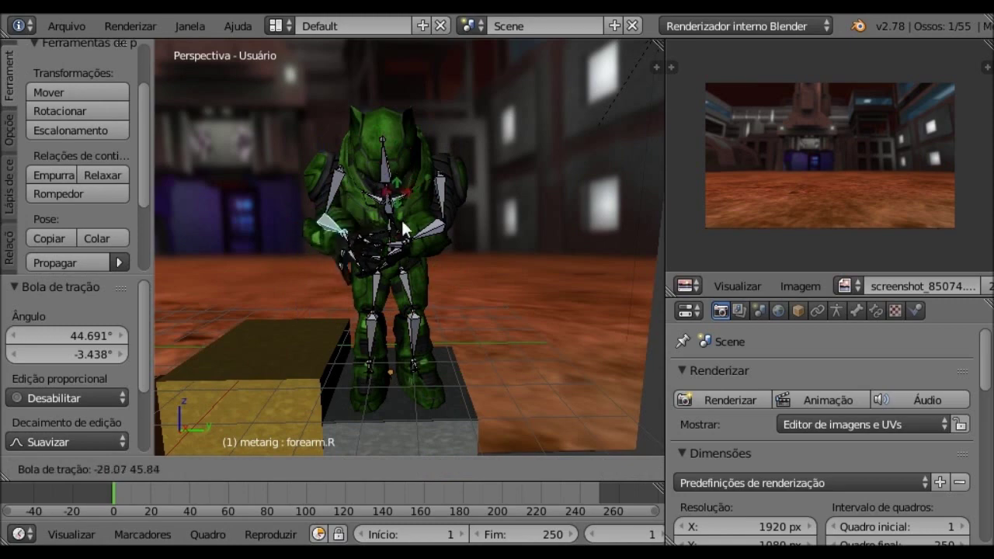
right_click(343, 130)
key(r)
key(y)
click(480, 352)
Rotate the left upper arm, left forearm and right forearm into a waving pose.
scroll(470, 188, up, 4)
right_click(478, 164)
key(r)
key(r)
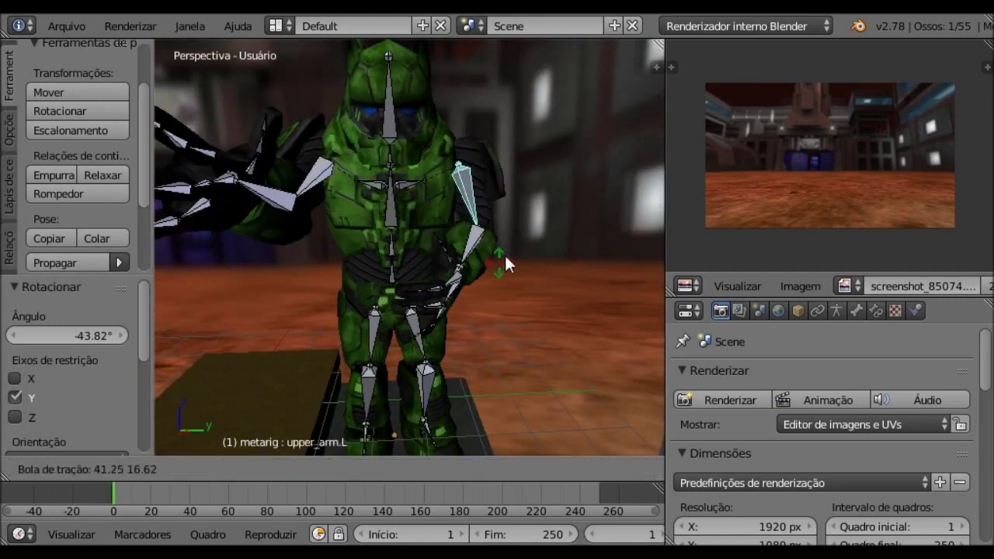
right_click(498, 252)
key(r)
key(r)
click(537, 267)
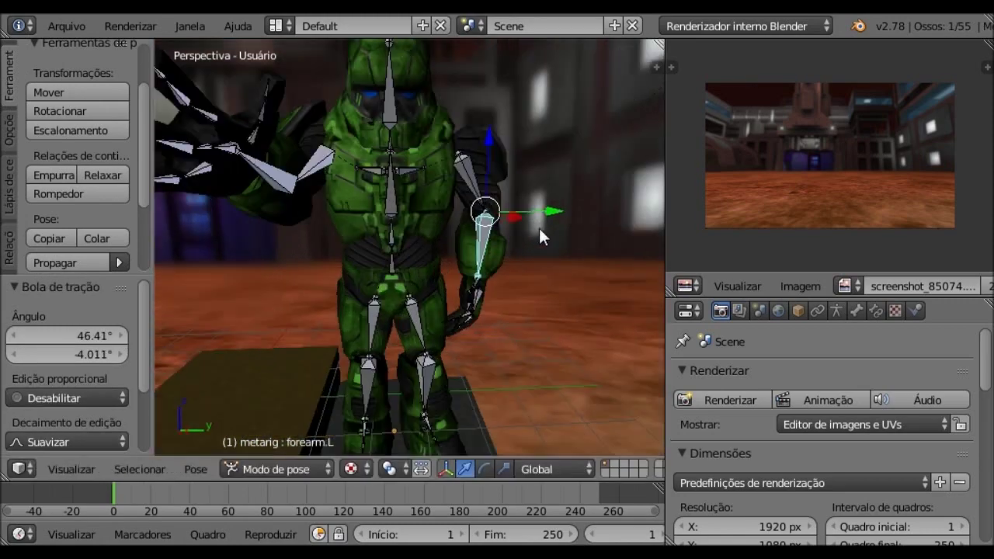
right_click(259, 178)
key(r)
key(r)
click(433, 257)
scroll(432, 256, down, 4)
scroll(466, 248, up, 4)
key(r)
key(r)
click(481, 310)
Rotate the left shin bone around Z while looking through the scene camera.
right_click(449, 379)
key(r)
key(z)
key(KP_0)
click(533, 175)
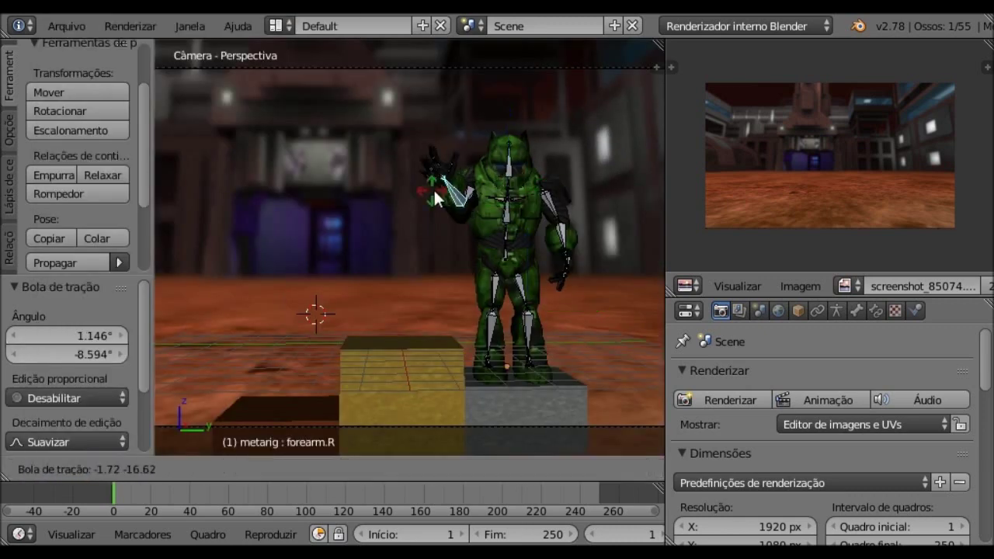
Render the camera view and save the image as iron-secondplace-br7.png.
click(724, 399)
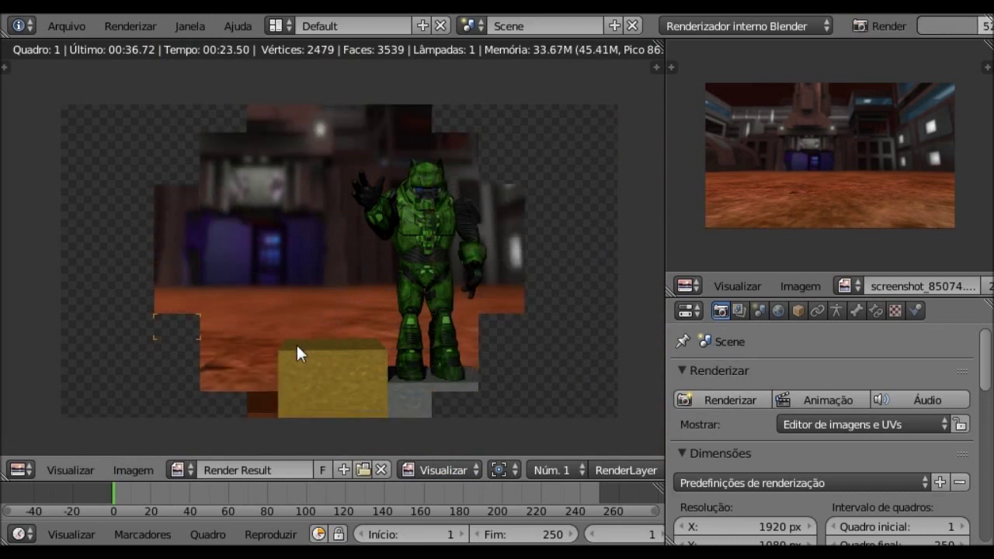
key(F3)
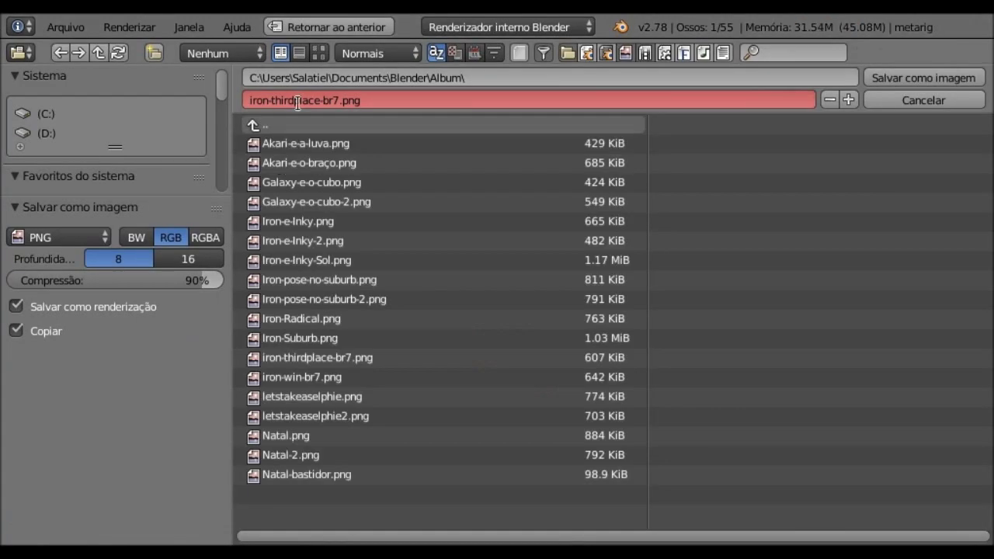
text(second)
key(Return)
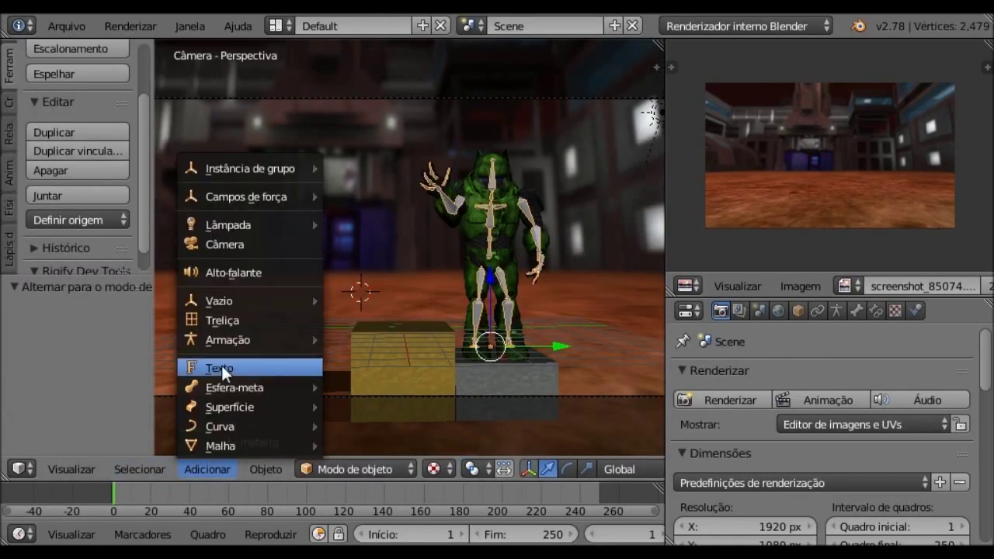
Change the 3D text to read 'Brazil Race 07'.
key(x)
key(9)
key(0)
key(Return)
key(Tab)
key(BackSpace)
key(BackSpace)
key(BackSpace)
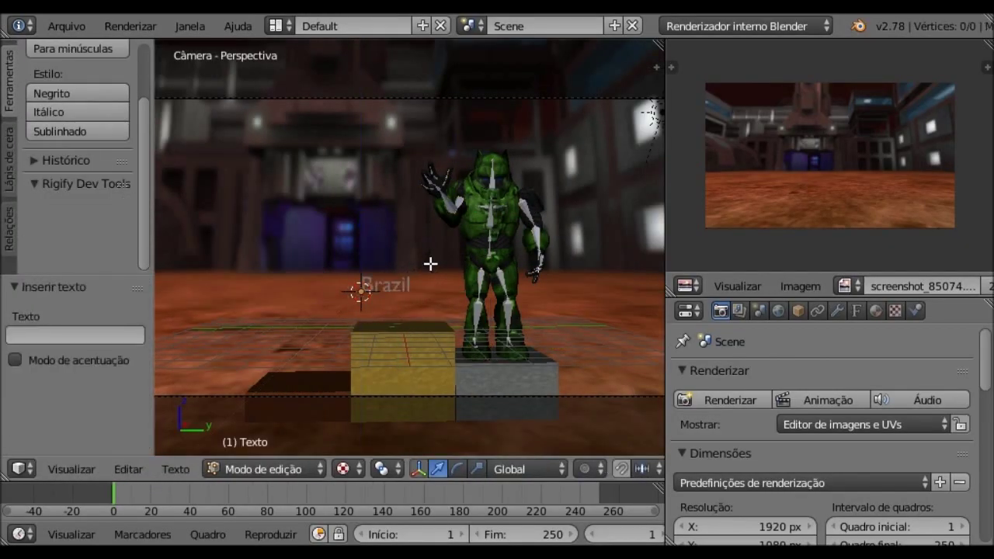
text(Race 07)
key(Tab)
Move the title text along Y beside the podium and return to the camera view.
key(g)
key(y)
click(853, 312)
scroll(839, 322, down, 5)
middle_drag(491, 321, 544, 311)
drag(746, 449, 808, 449)
key(KP_0)
Add a plane, shift it along Y and enlarge it under the text.
click(206, 470)
mouse_move(233, 446)
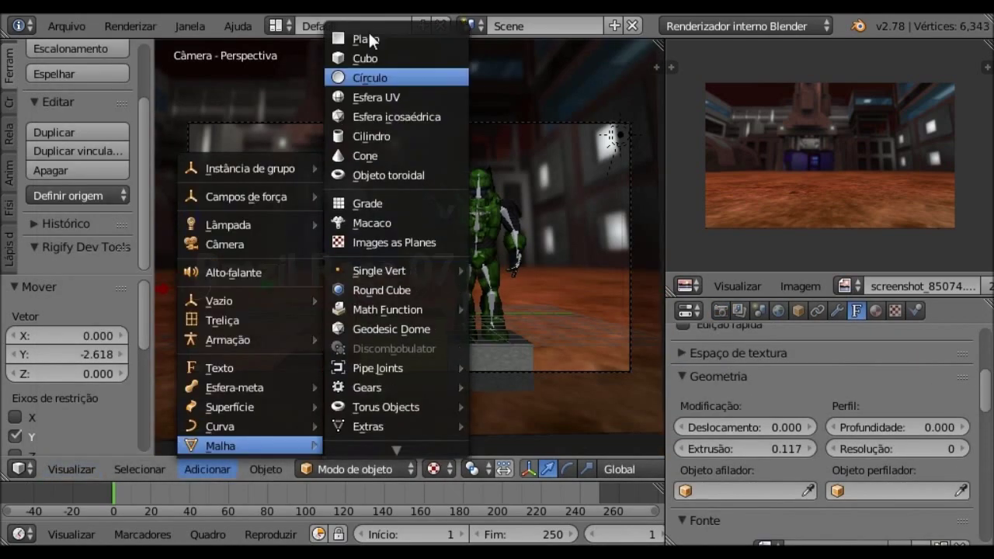
click(368, 38)
middle_drag(406, 215, 545, 380)
key(g)
key(y)
key(s)
key(g)
key(y)
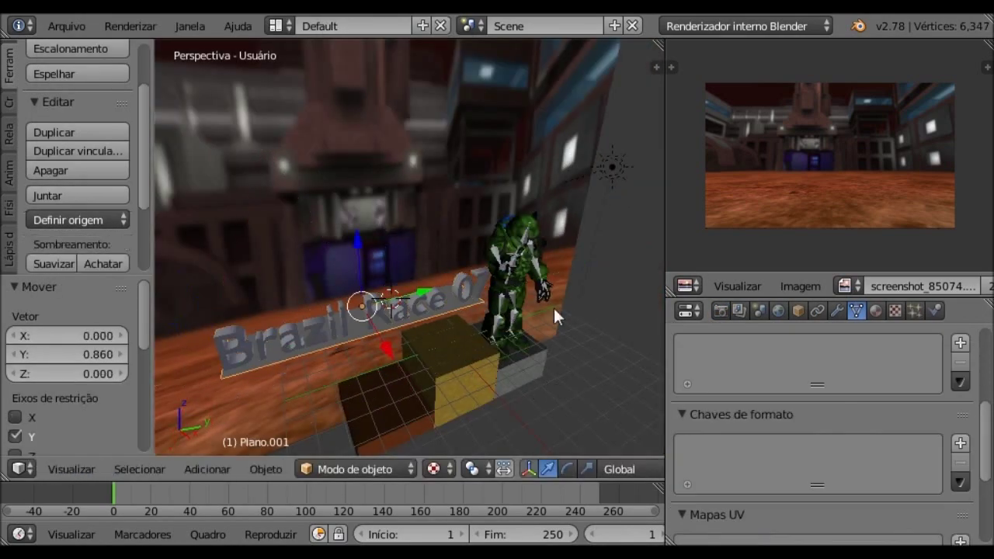
key(s)
click(579, 309)
Give the plane a new material and expand its shadow settings.
click(876, 311)
click(792, 442)
scroll(811, 482, down, 10)
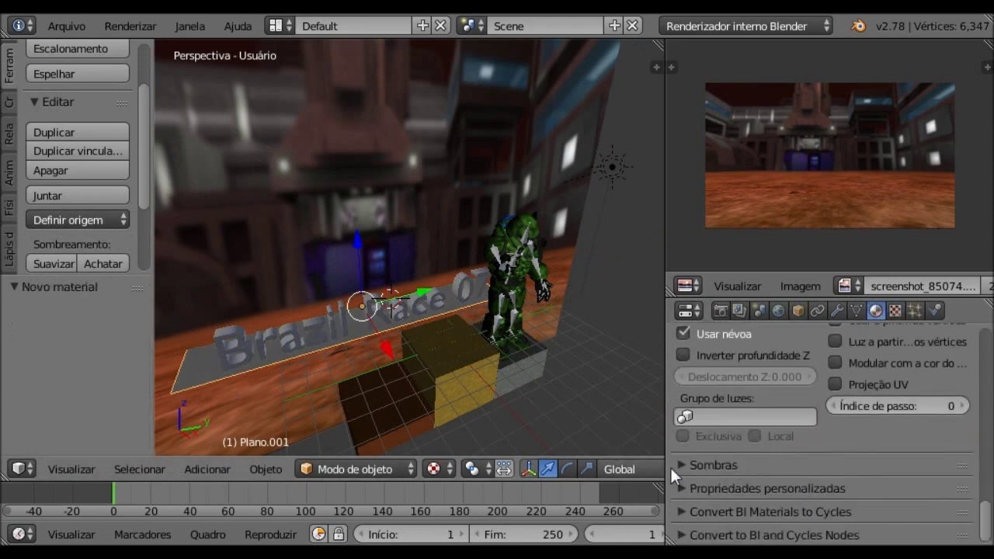
click(673, 466)
Lower the plane slightly along Z and do a quick test render from the camera.
key(KP_0)
key(g)
key(z)
click(721, 311)
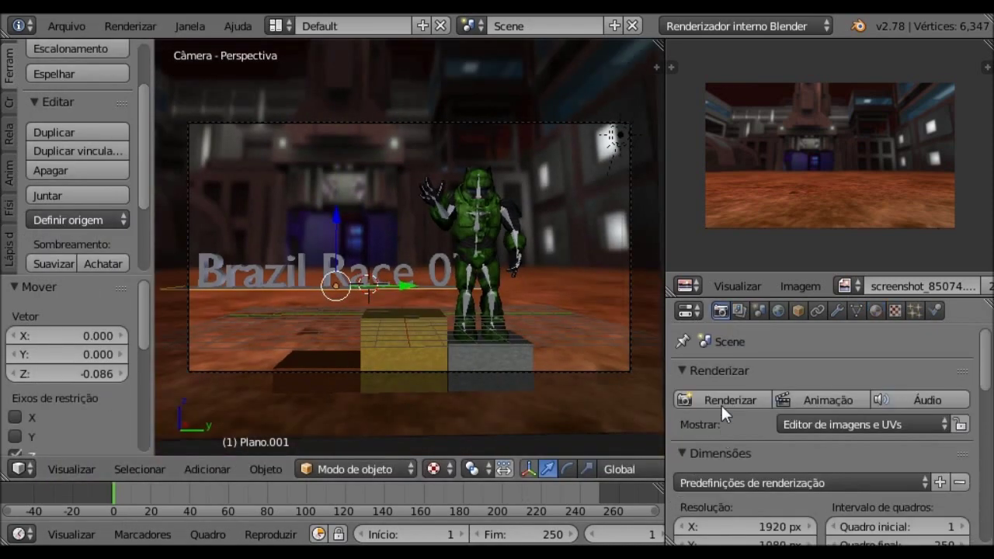
click(721, 403)
key(Escape)
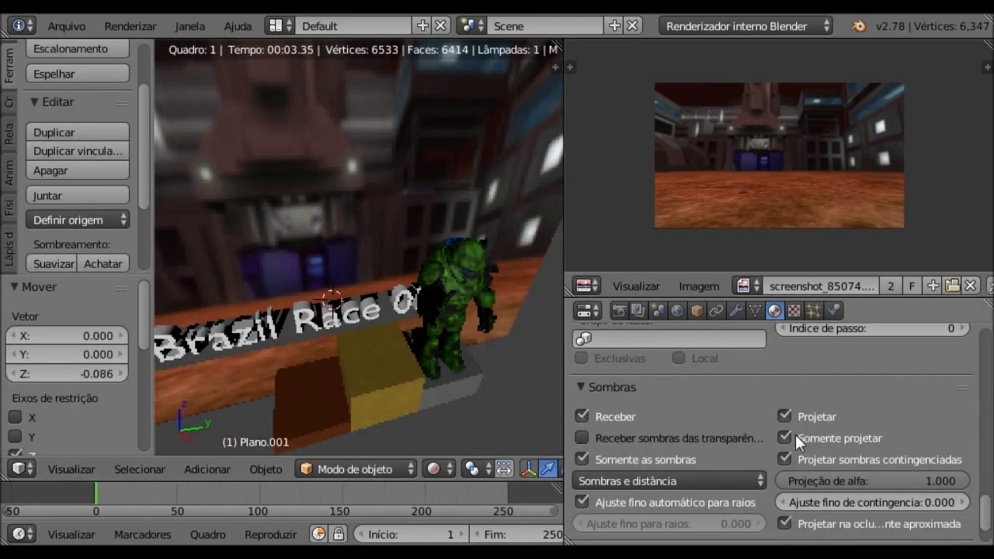
Set the plane's material to shadows-only with cast-only and transparent-shadow receiving off.
click(786, 439)
click(785, 440)
click(581, 437)
click(584, 451)
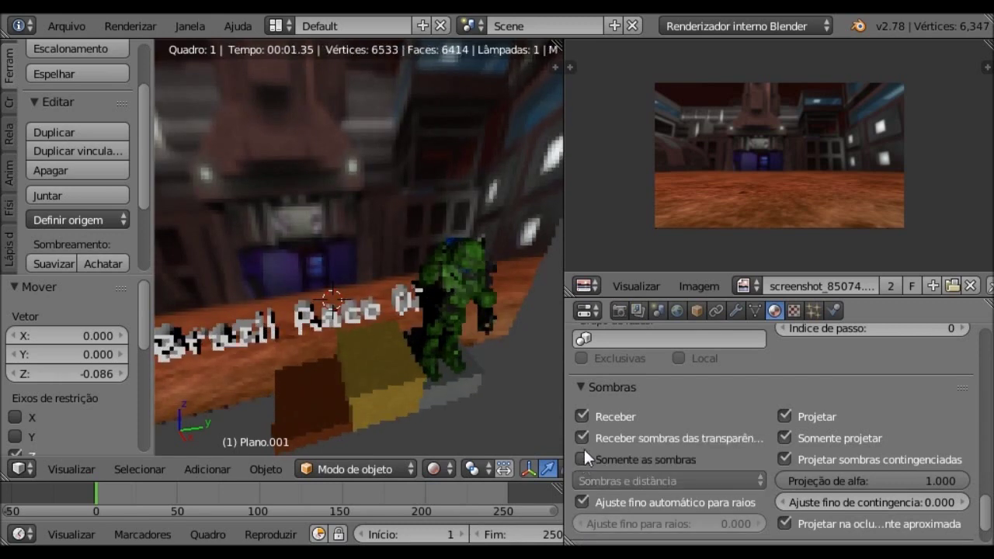
click(581, 438)
click(785, 439)
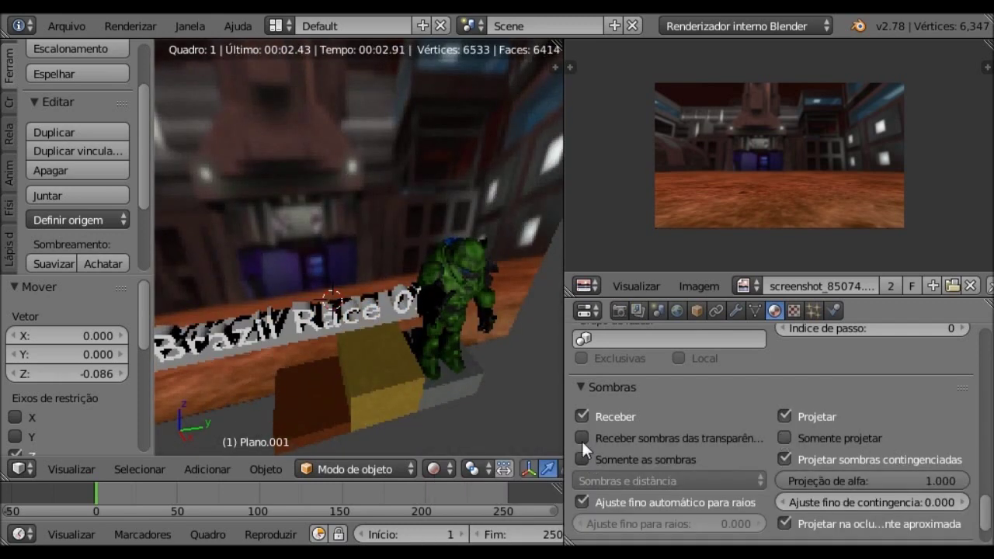
click(784, 438)
click(582, 458)
Switch to the camera in textured display and set the plane's object colour to light green.
click(71, 470)
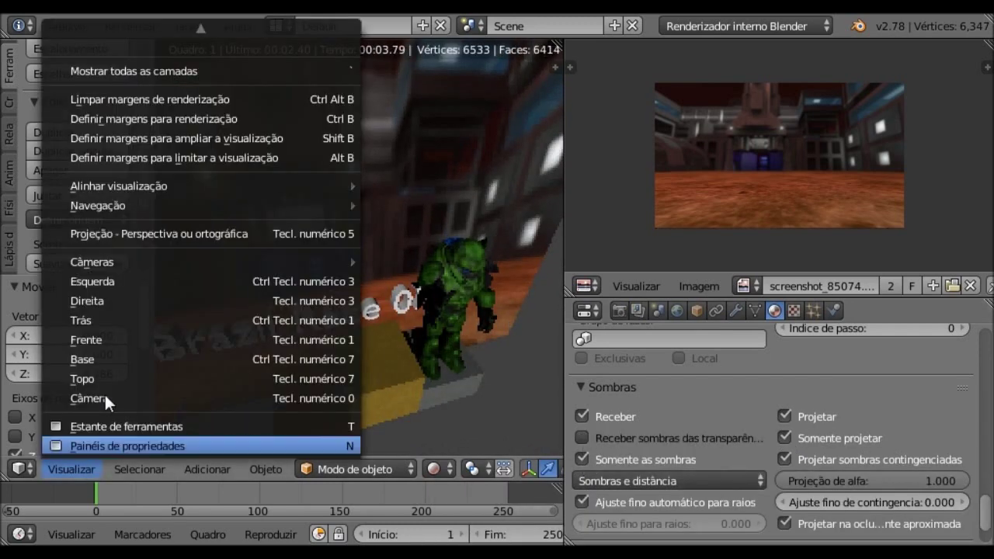
click(104, 397)
click(433, 469)
click(455, 382)
click(697, 311)
click(870, 442)
drag(851, 296, 849, 204)
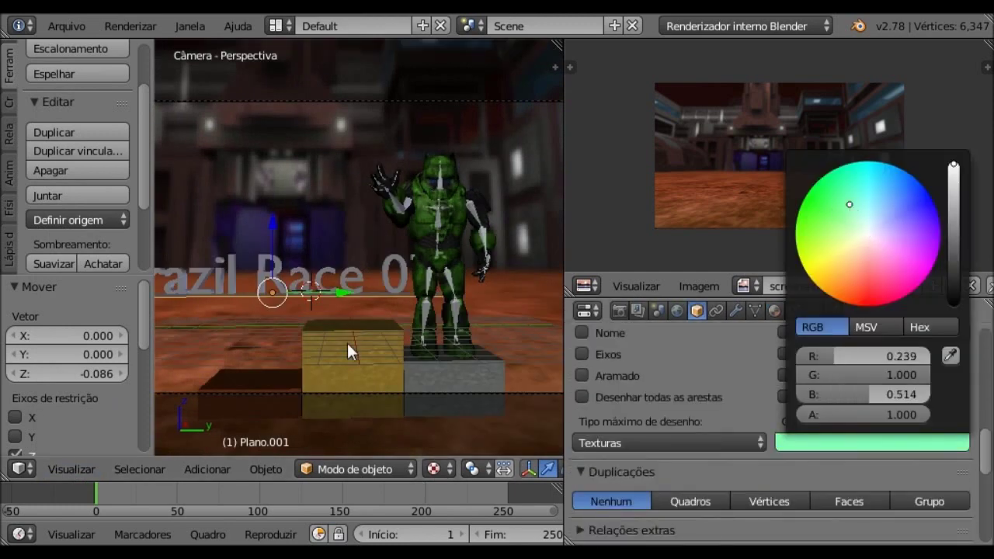
Render a test image of the camera view.
click(619, 310)
key(F12)
key(Escape)
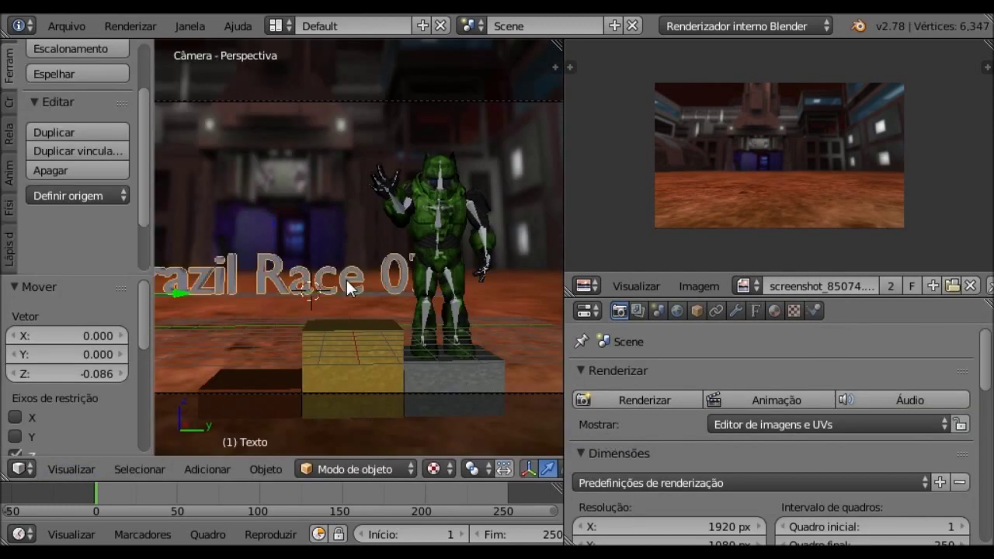
Give the Brazil Race 07 text a new material with specular intensity 0 and render it.
right_click(346, 279)
click(774, 311)
click(710, 359)
scroll(699, 404, down, 4)
click(689, 395)
text(0.)
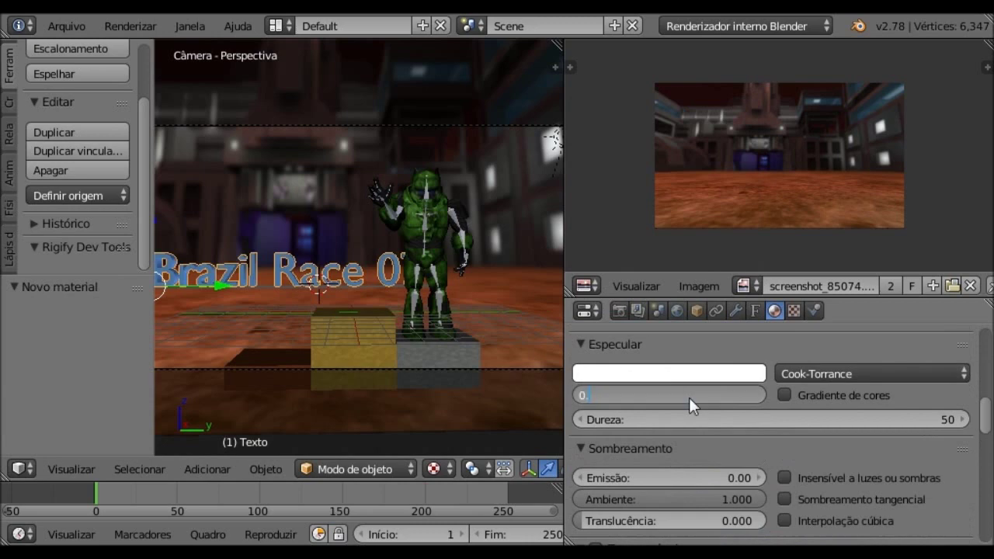
key(Return)
click(619, 311)
key(F12)
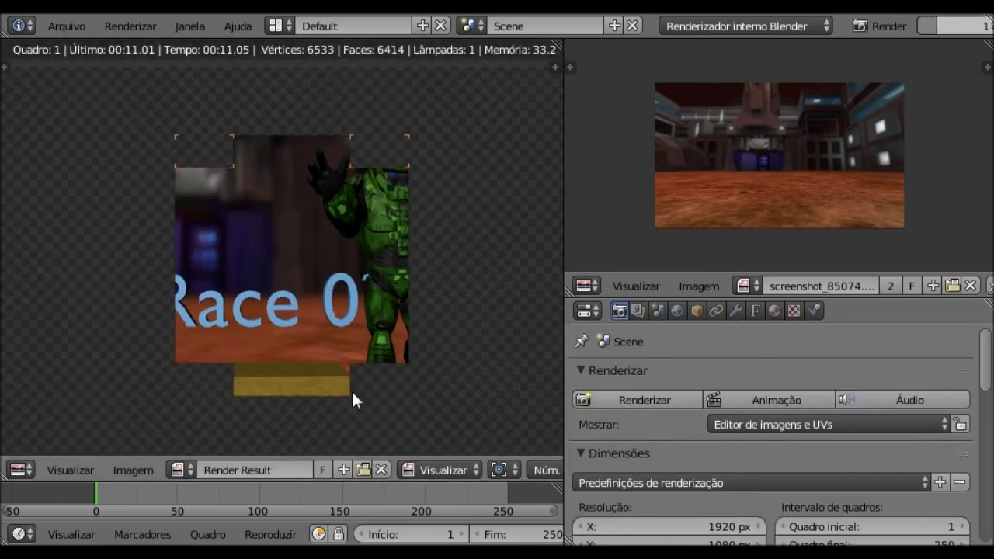
key(Escape)
Clear the title text's original letters in text edit mode.
key(Tab)
key(BackSpace)
key(BackSpace)
key(BackSpace)
text(NOPE)
key(Tab)
key(Tab)
key(BackSpace)
key(BackSpace)
key(BackSpace)
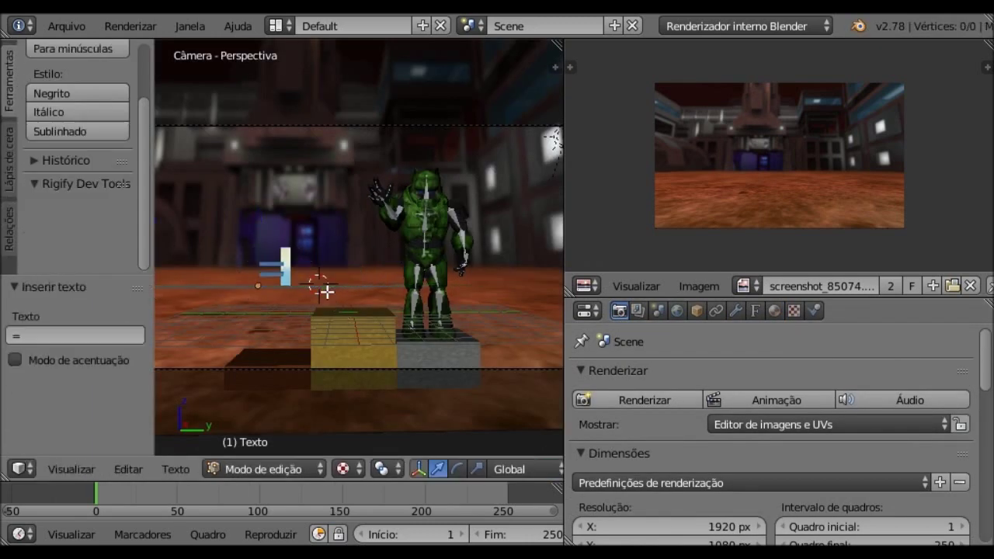
key(Tab)
Shift the '=) thanks for…' text 2.224 along Y in front of the character.
key(g)
key(y)
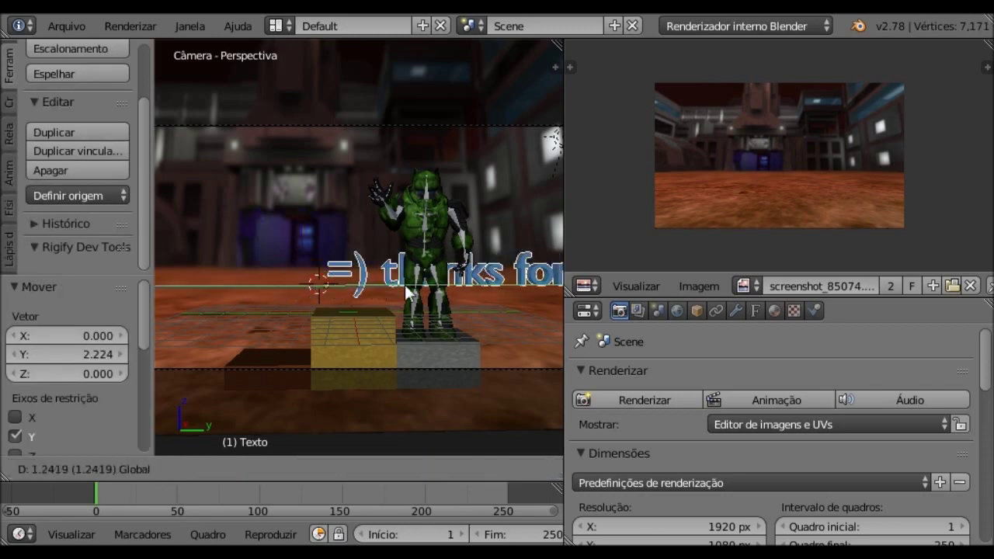